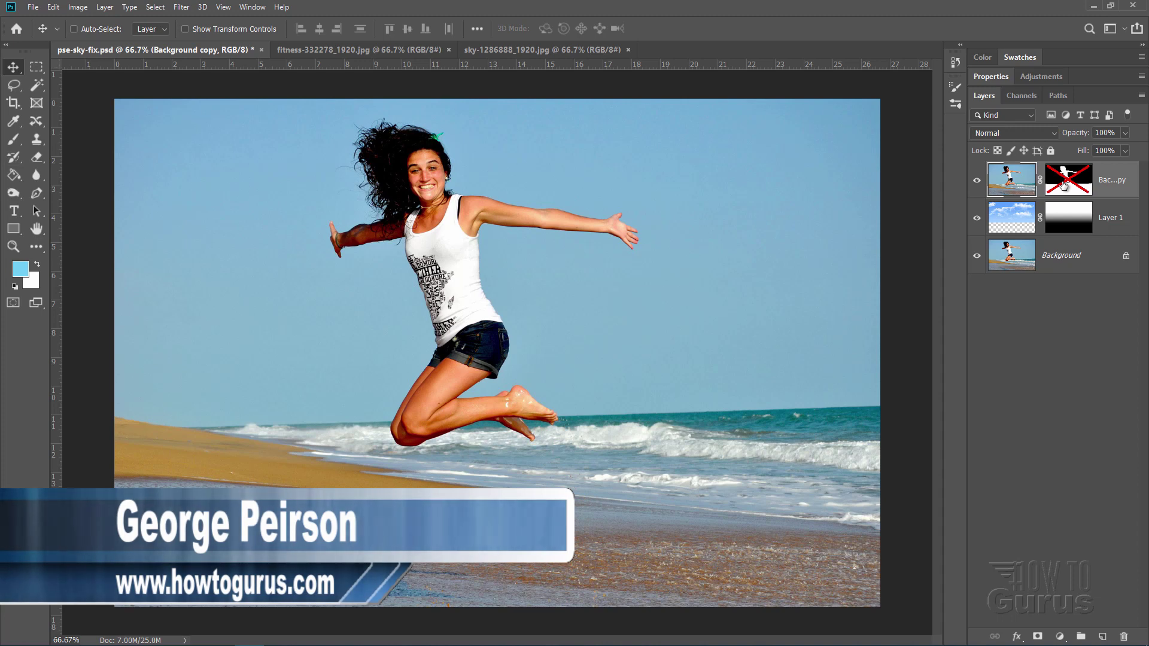
Step: Re-enable the disabled layer mask on the finished sky composite so the clouds show
{"action": "right_click", "coordinate": [1063, 183]}
{"action": "left_click", "coordinate": [1068, 189]}
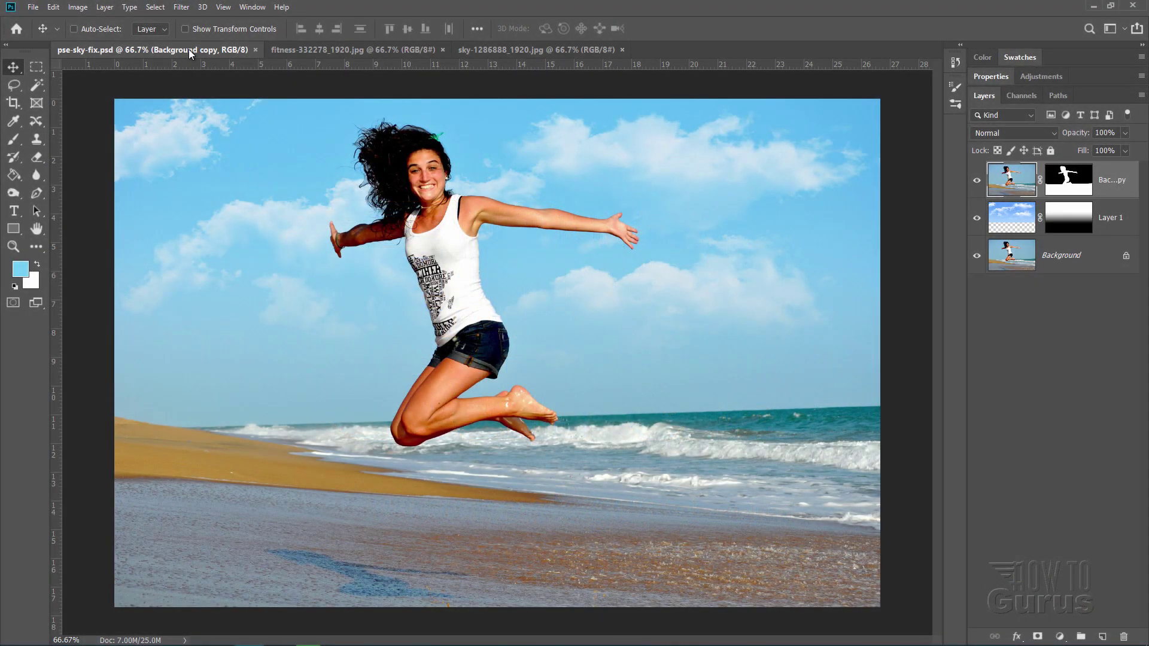
Step: Close the finished example and float the cloudy sky image in its own window
{"action": "left_click", "coordinate": [256, 50]}
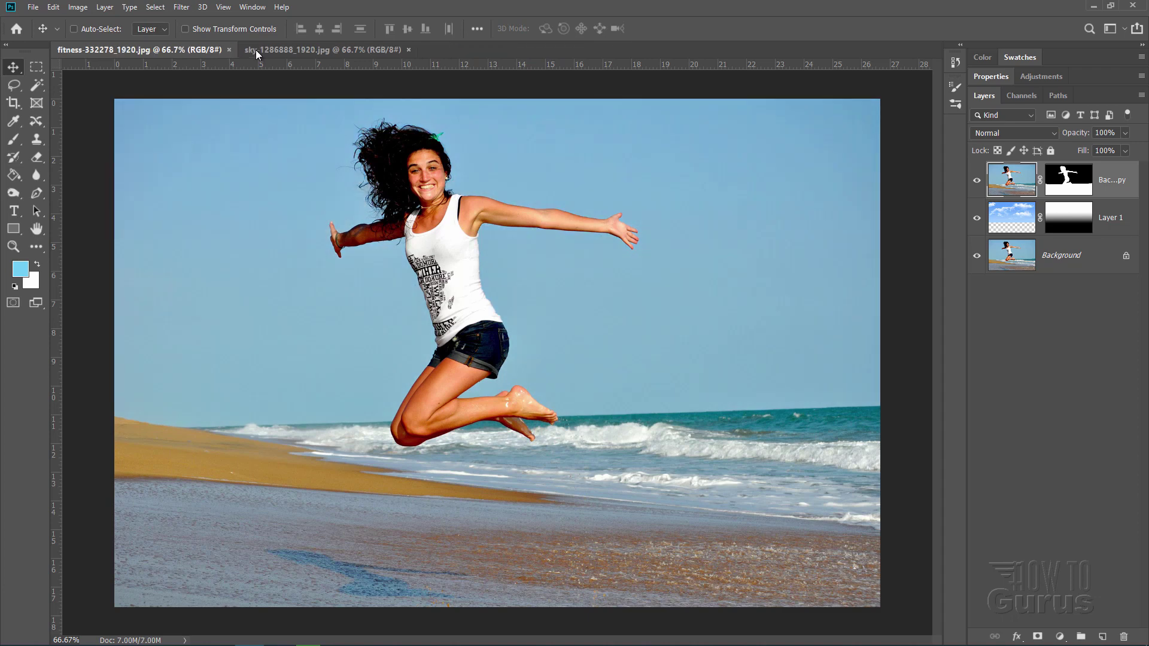
{"action": "mouse_move", "coordinate": [300, 49]}
{"action": "left_mouse_down"}
{"action": "mouse_move", "coordinate": [615, 222]}
{"action": "mouse_move", "coordinate": [596, 199]}
{"action": "mouse_move", "coordinate": [435, 482]}
{"action": "left_mouse_up"}
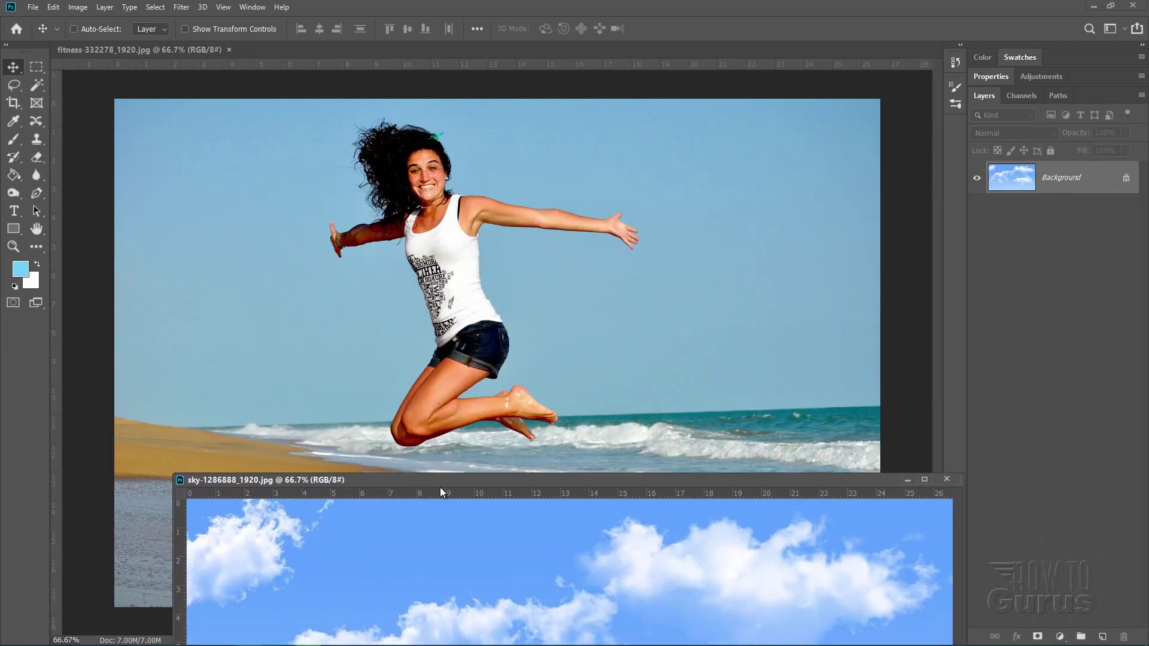
{"action": "mouse_move", "coordinate": [455, 481]}
{"action": "left_mouse_down"}
{"action": "mouse_move", "coordinate": [607, 195]}
{"action": "mouse_move", "coordinate": [553, 159]}
{"action": "mouse_move", "coordinate": [774, 220]}
{"action": "mouse_move", "coordinate": [847, 341]}
{"action": "mouse_move", "coordinate": [846, 321]}
{"action": "mouse_move", "coordinate": [895, 292]}
{"action": "left_mouse_up"}
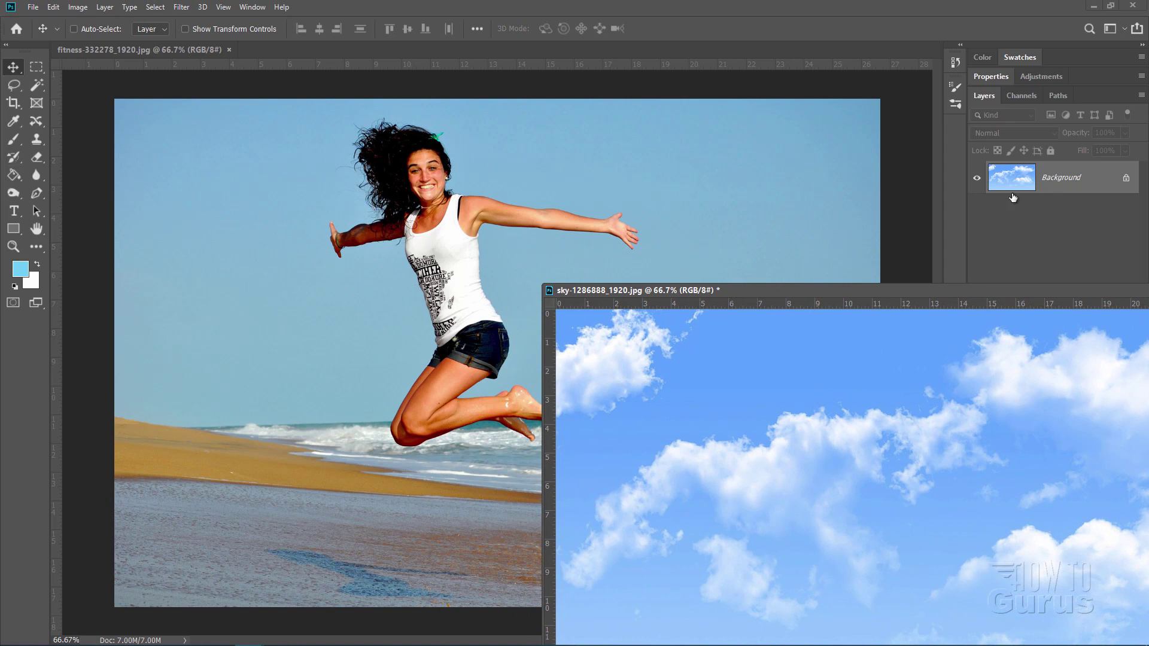
Step: Copy the sky's Background layer into the beach photo and close the sky file without saving
{"action": "left_click_drag", "start_coordinate": [1013, 184], "coordinate": [532, 214]}
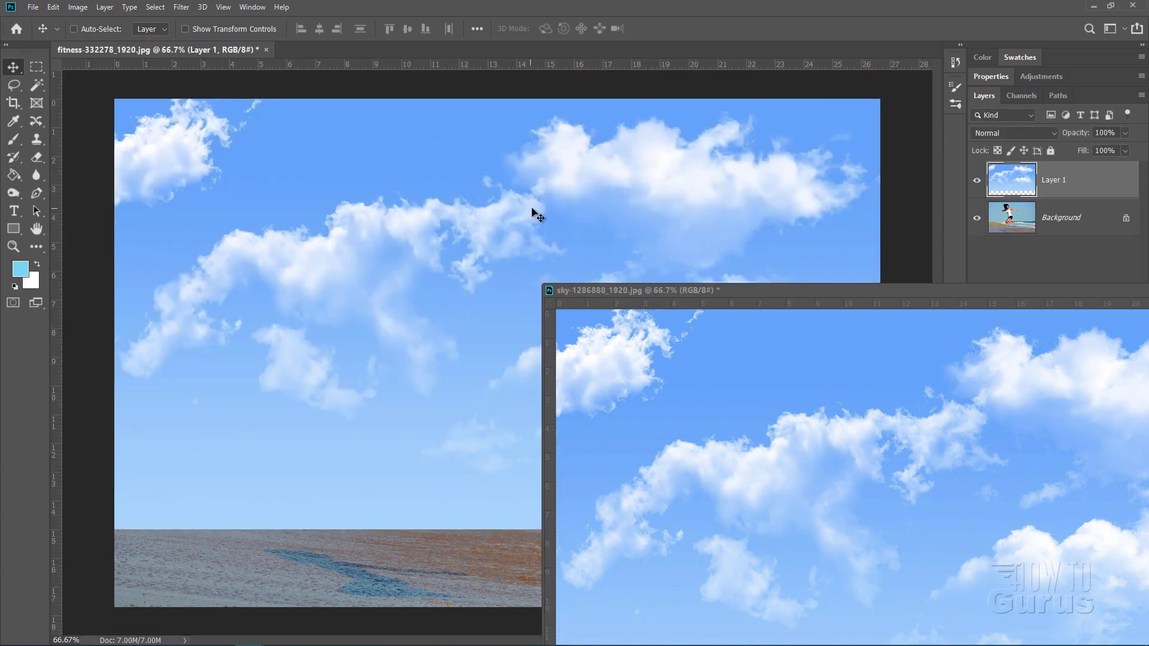
{"action": "left_click_drag", "start_coordinate": [739, 293], "coordinate": [285, 228]}
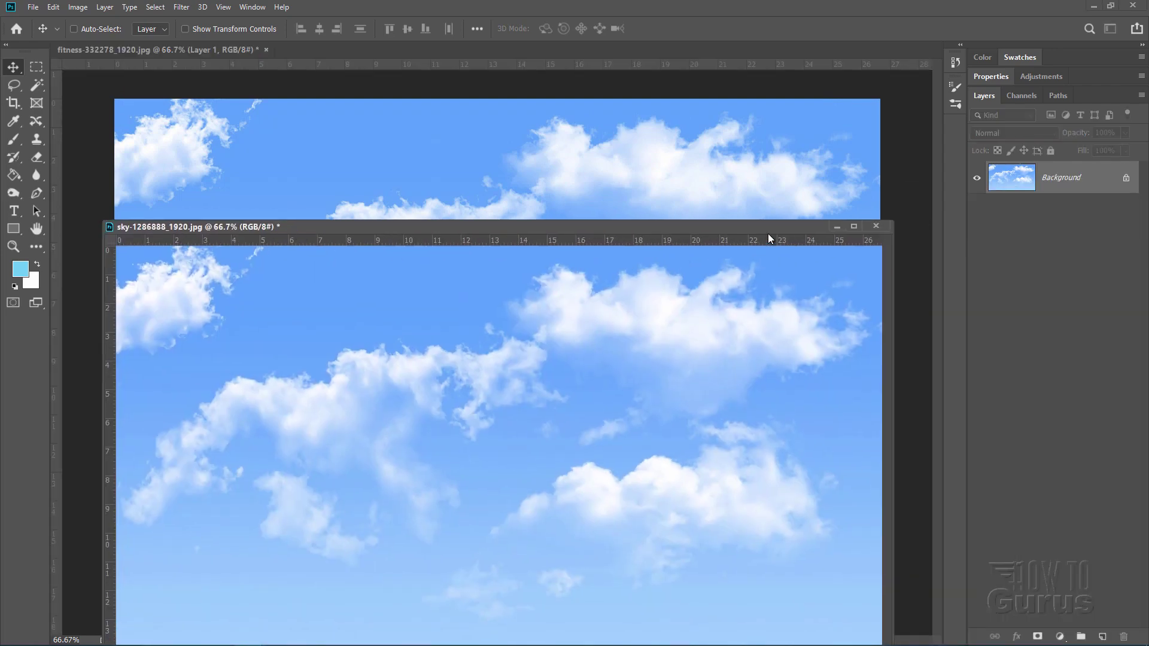
{"action": "left_click", "coordinate": [876, 227]}
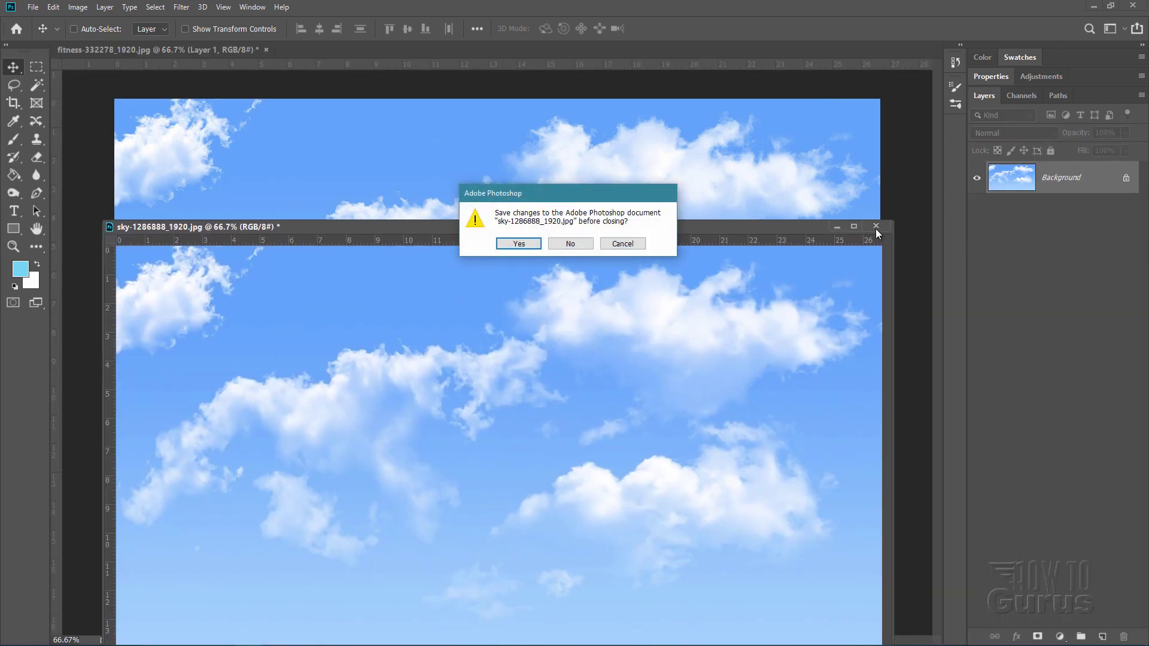
{"action": "left_click", "coordinate": [571, 244]}
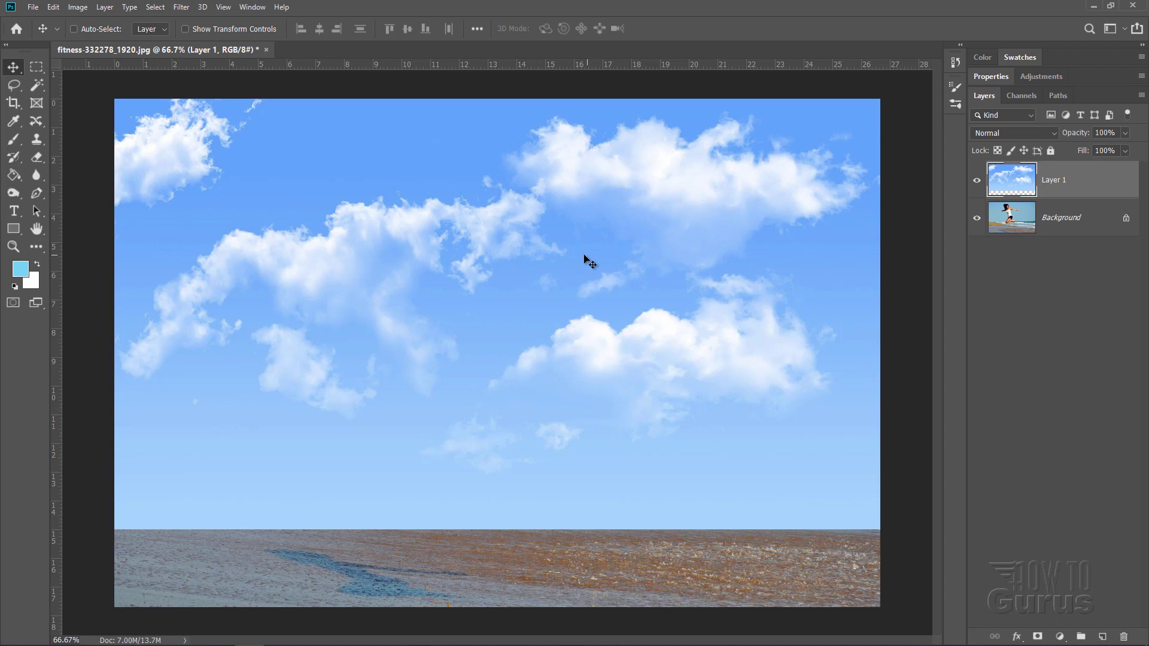
{"action": "mouse_move", "coordinate": [542, 259]}
{"action": "left_mouse_down"}
{"action": "mouse_move", "coordinate": [555, 272]}
{"action": "mouse_move", "coordinate": [538, 310]}
{"action": "mouse_move", "coordinate": [537, 255]}
{"action": "left_mouse_up"}
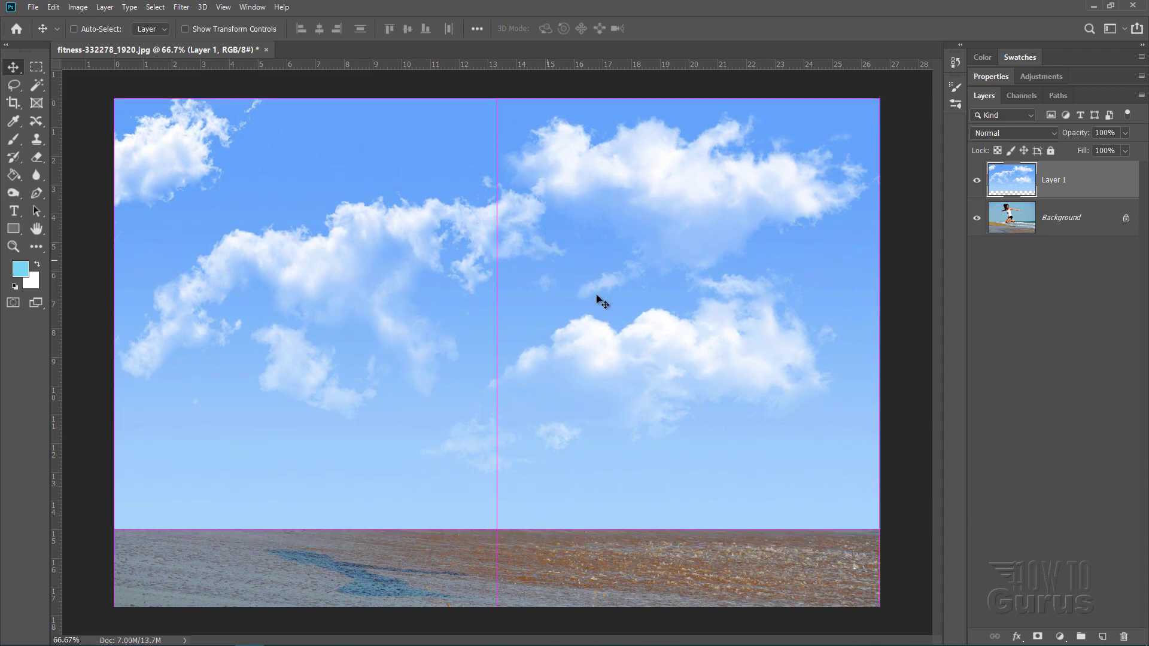
{"action": "left_click", "coordinate": [599, 303]}
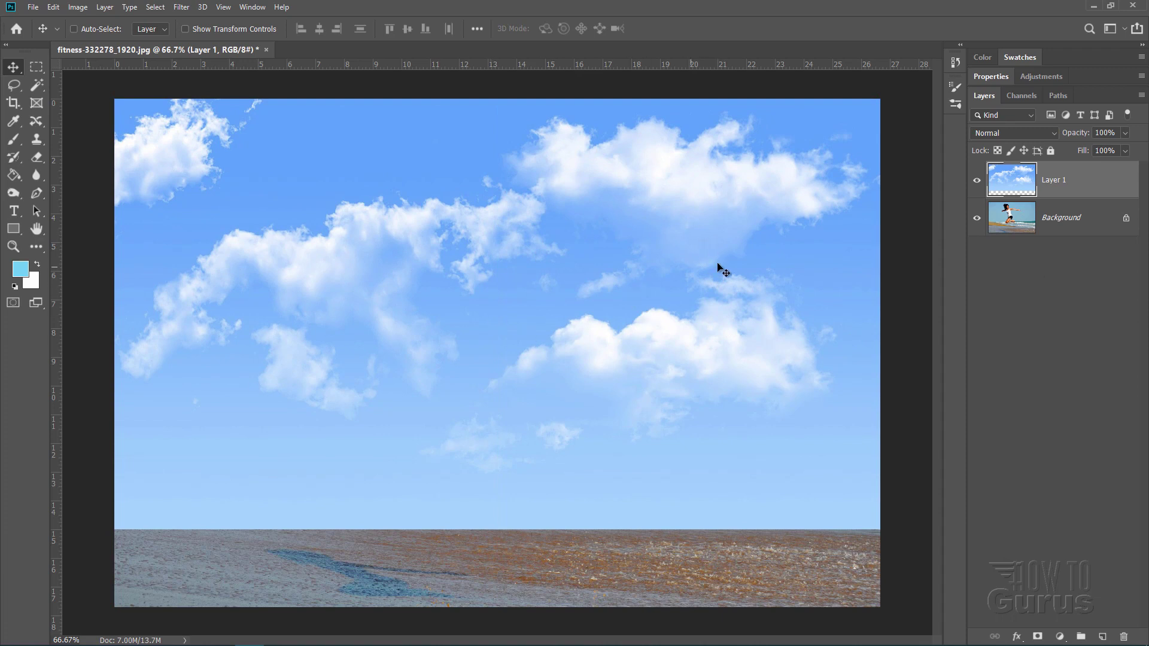
{"action": "left_click", "coordinate": [1032, 222]}
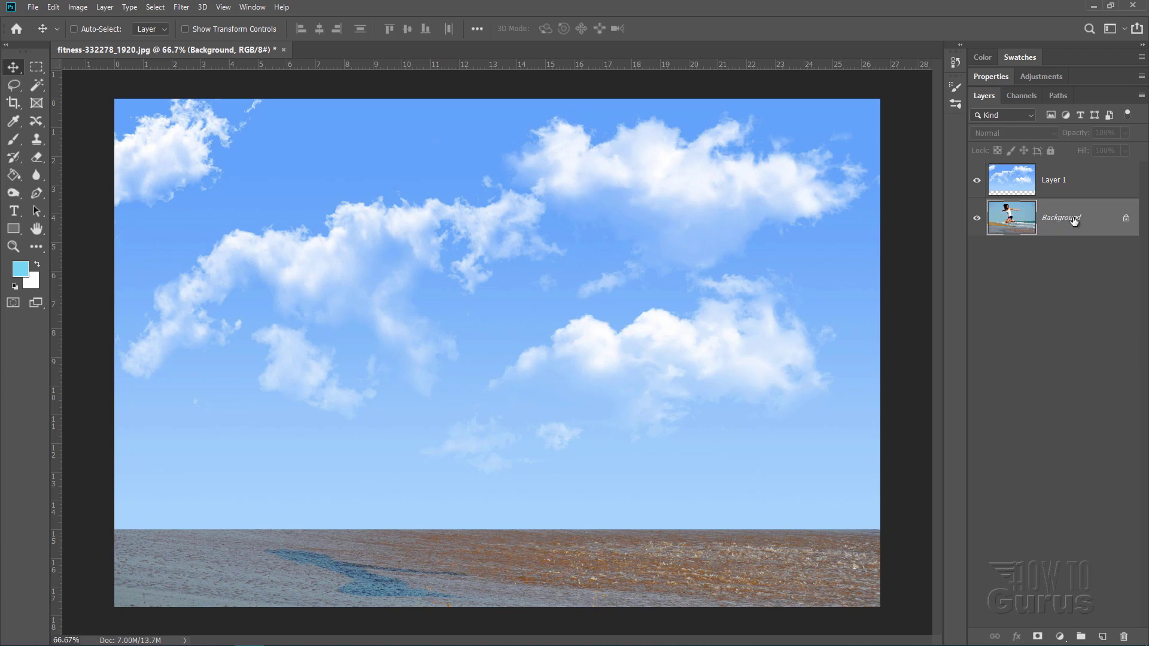
Step: Duplicate the Background beach layer and move Background copy above the clouds layer
{"action": "right_click", "coordinate": [1071, 220]}
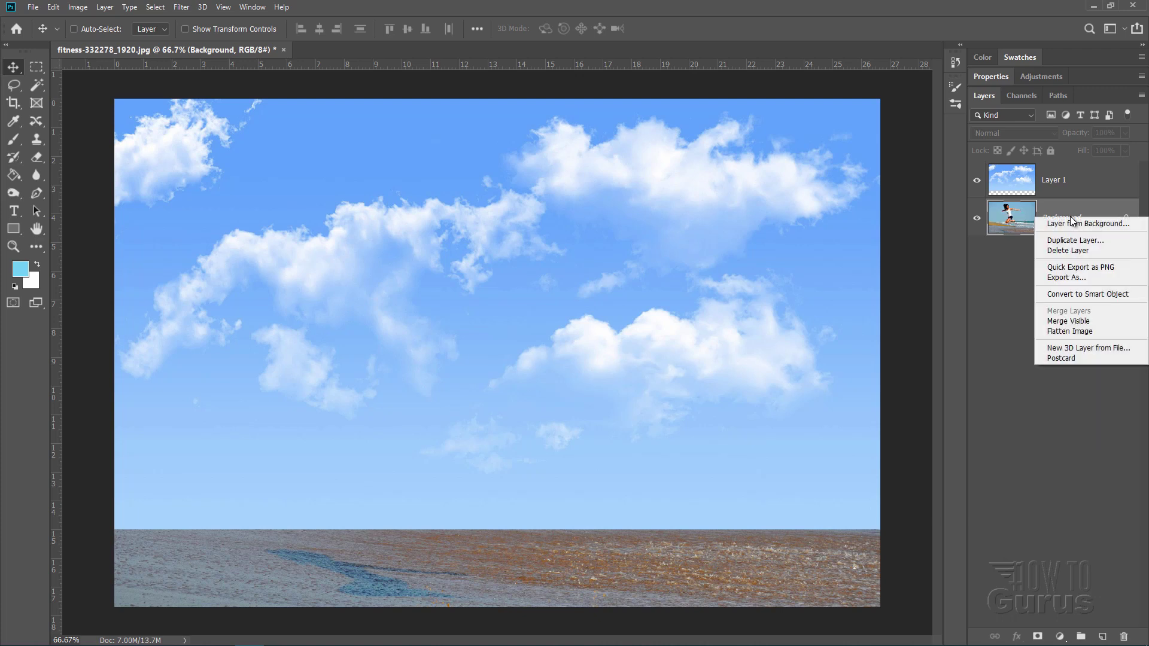
{"action": "left_click", "coordinate": [1061, 240]}
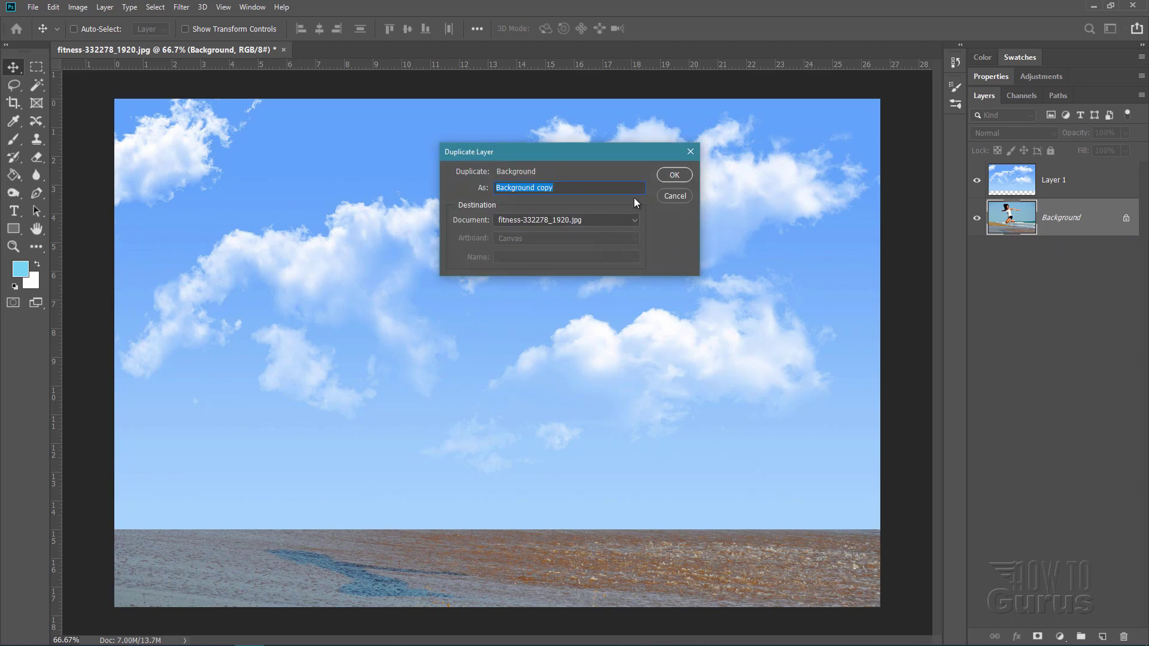
{"action": "left_click", "coordinate": [674, 174]}
{"action": "left_click_drag", "start_coordinate": [1028, 216], "coordinate": [1021, 172]}
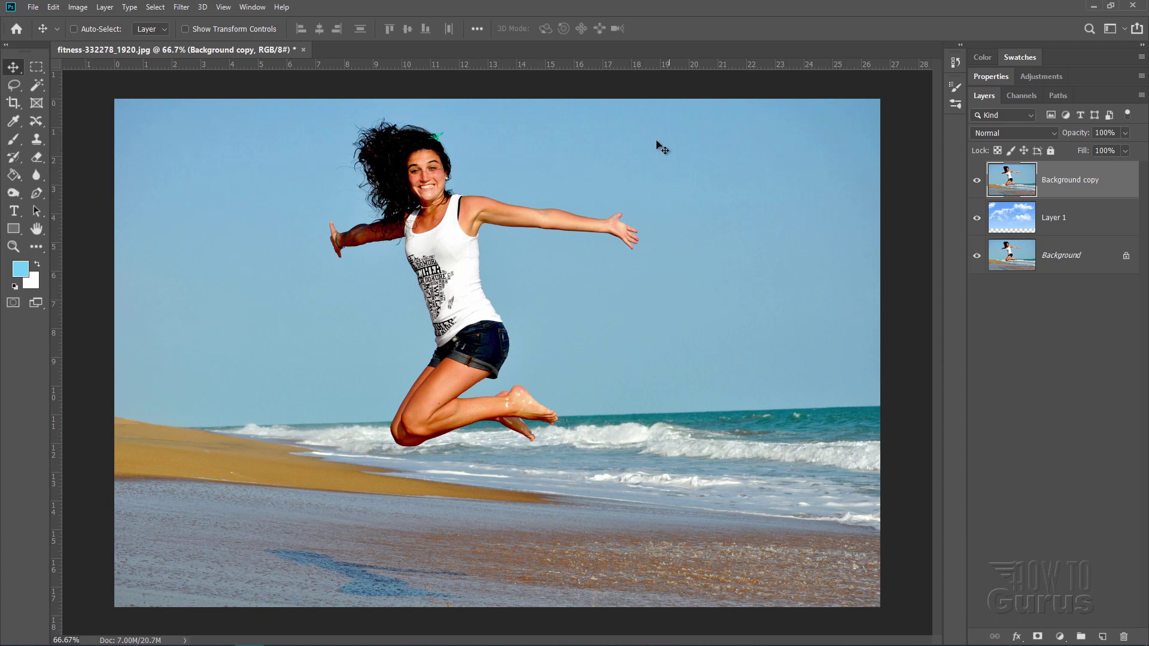
Step: Magic Wand the plain blue sky on the copy as a new selection, then invert it
{"action": "left_click", "coordinate": [37, 86]}
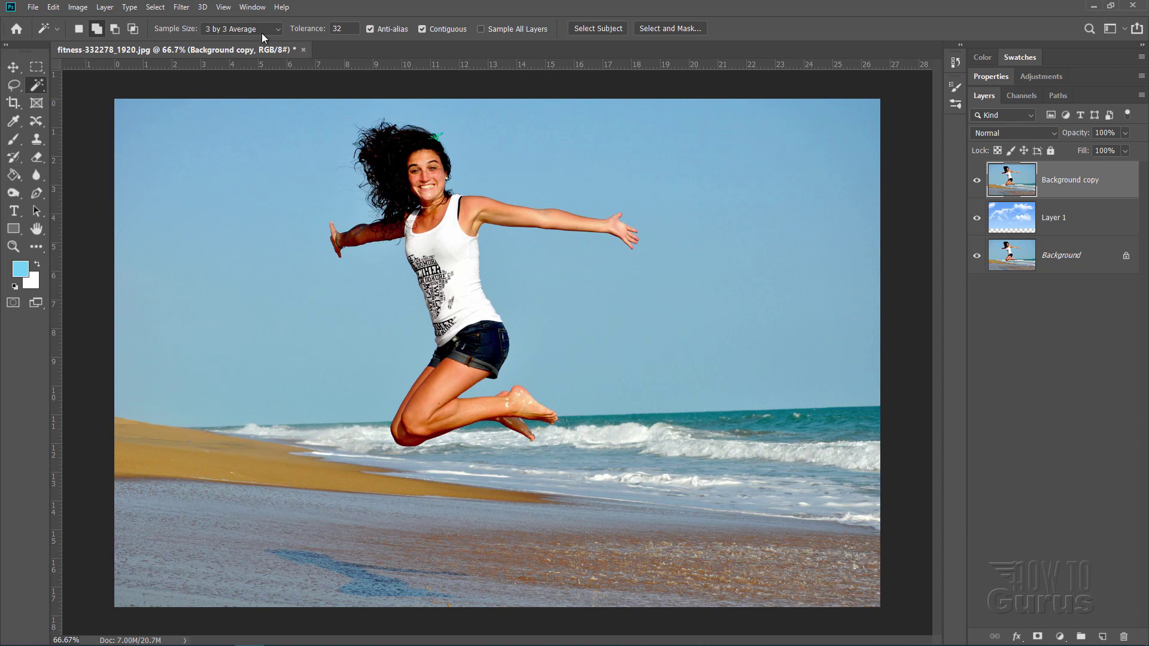
{"action": "left_click", "coordinate": [84, 29]}
{"action": "left_click", "coordinate": [257, 286]}
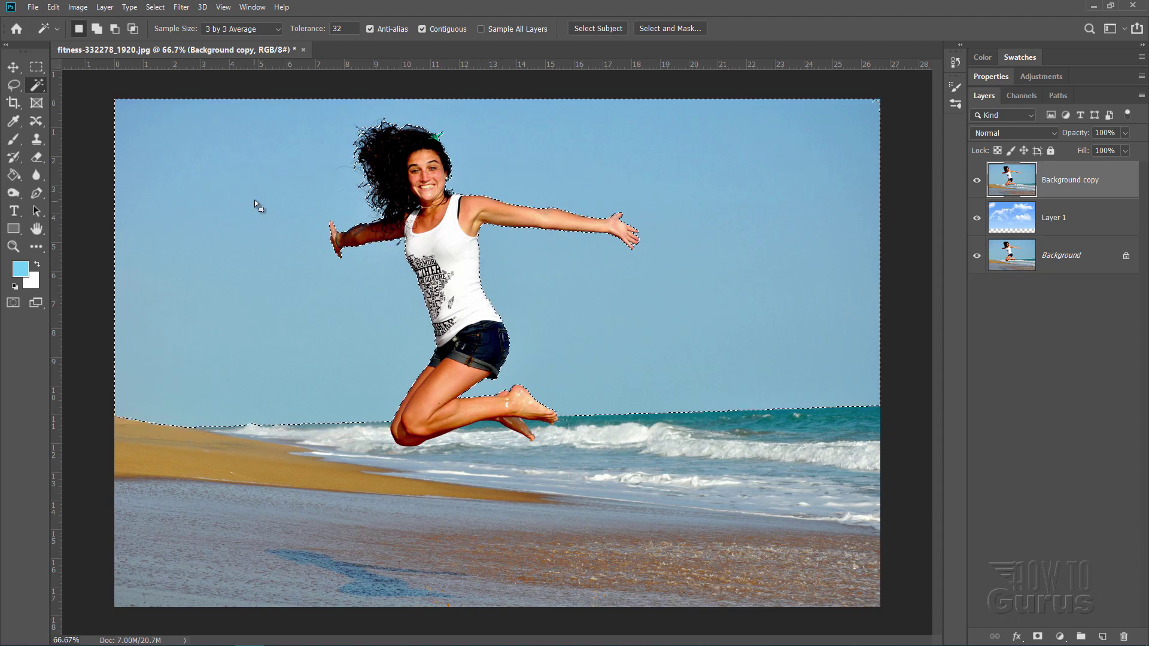
{"action": "left_click", "coordinate": [155, 8]}
{"action": "left_click", "coordinate": [165, 54]}
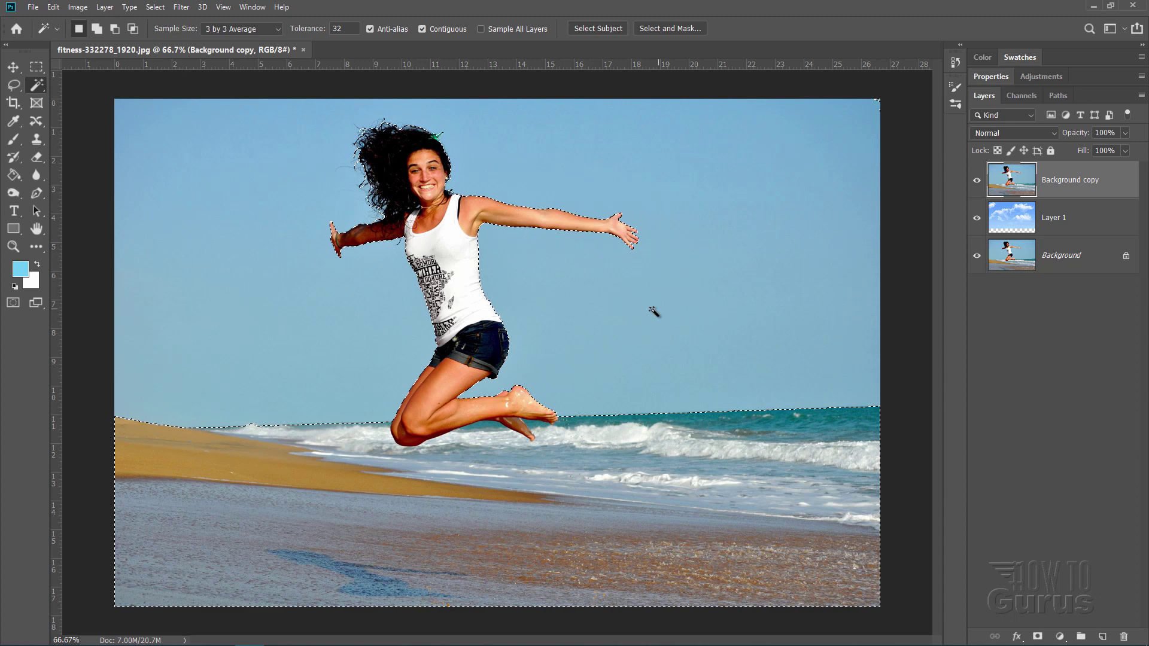
Step: Add a layer mask hiding the sky on Background copy and make Layer 1 (clouds) active
{"action": "left_click", "coordinate": [1037, 636]}
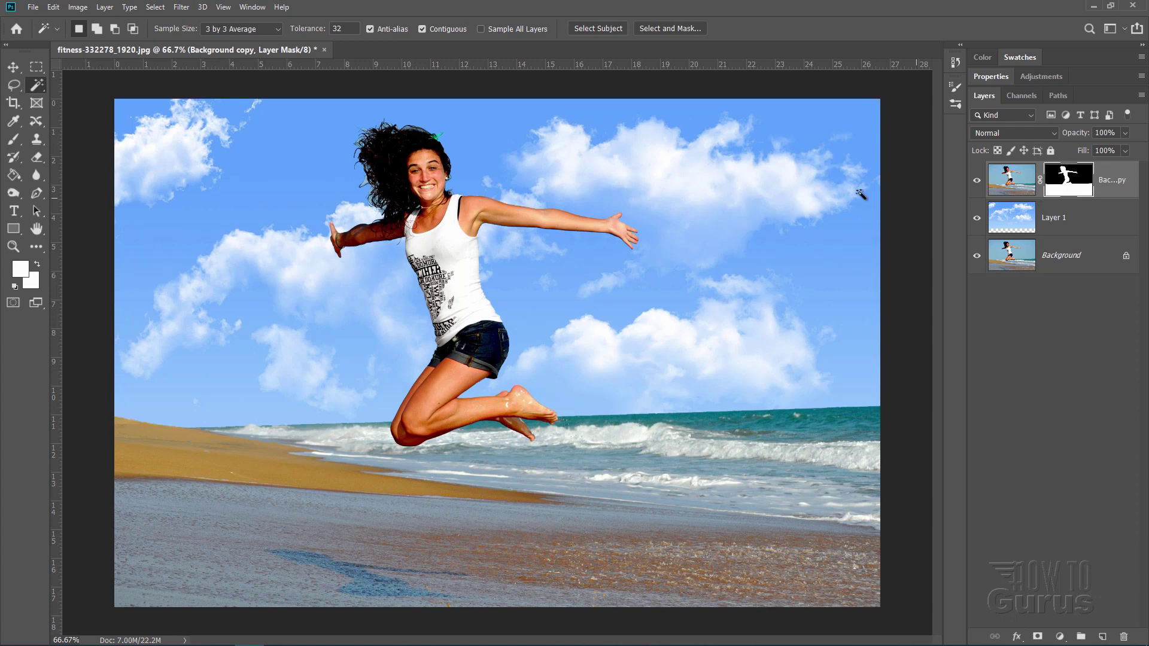
{"action": "left_click", "coordinate": [16, 70]}
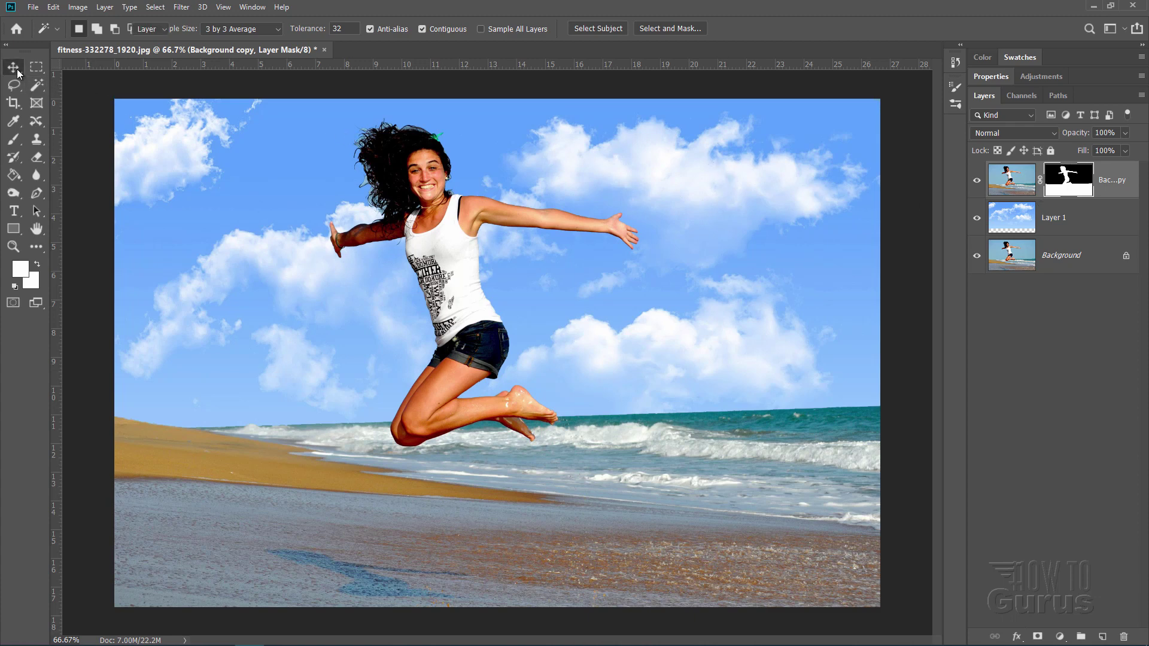
{"action": "left_click", "coordinate": [1008, 223]}
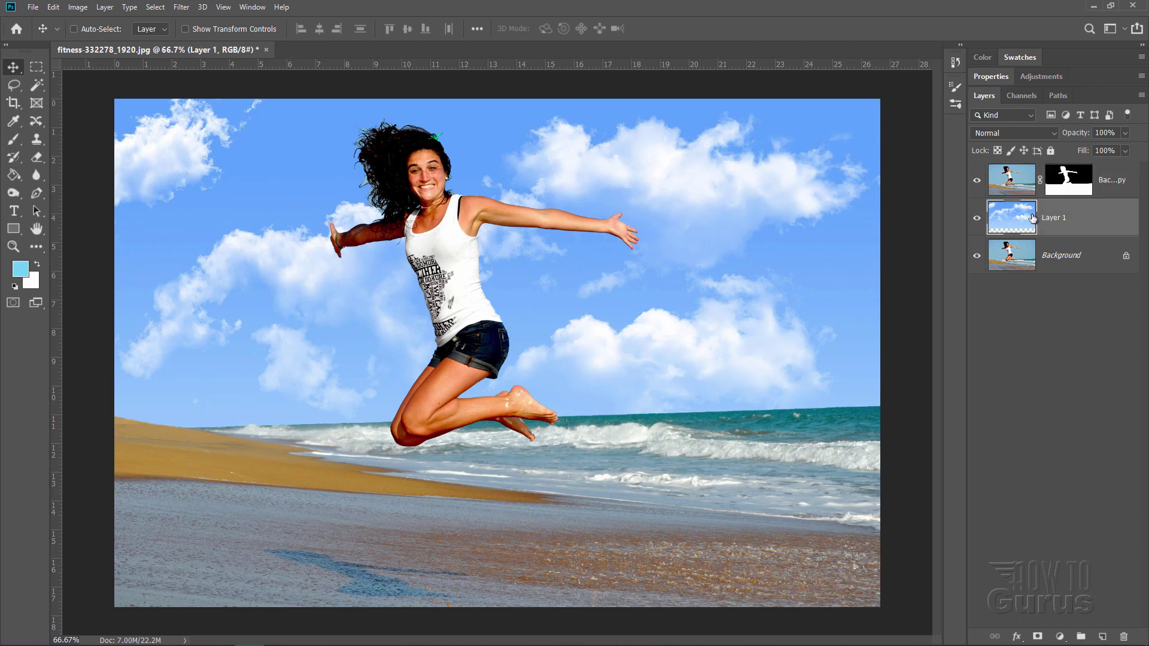
Step: Set the clouds layer's blend mode to Hard Light
{"action": "left_click", "coordinate": [990, 134]}
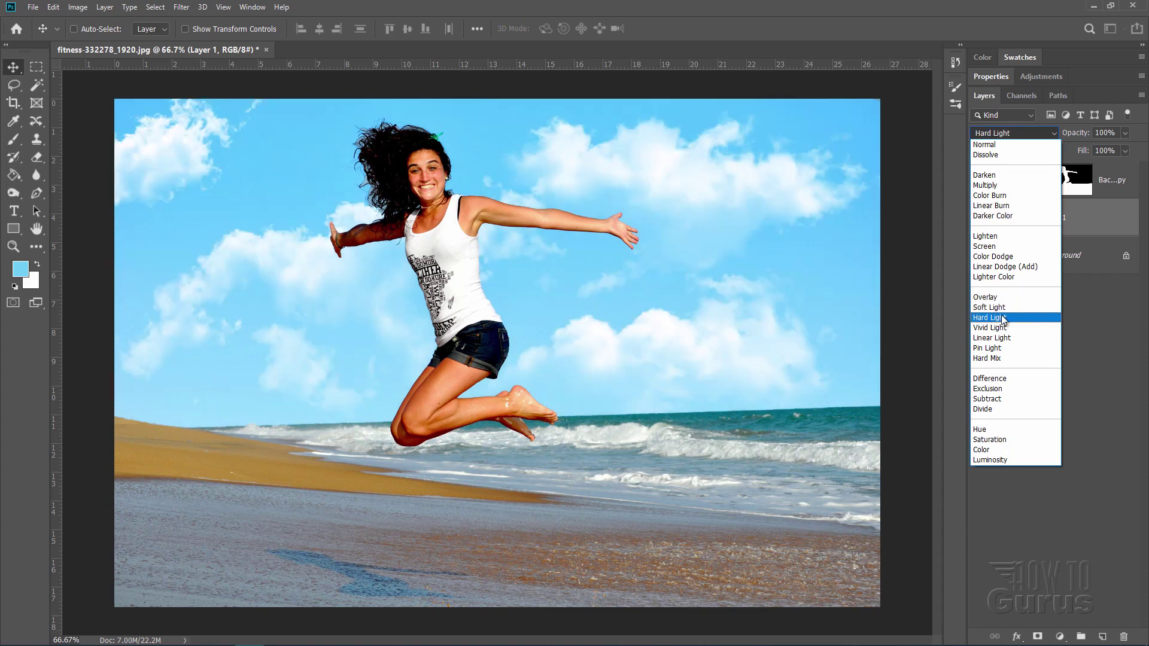
{"action": "left_click", "coordinate": [1002, 320]}
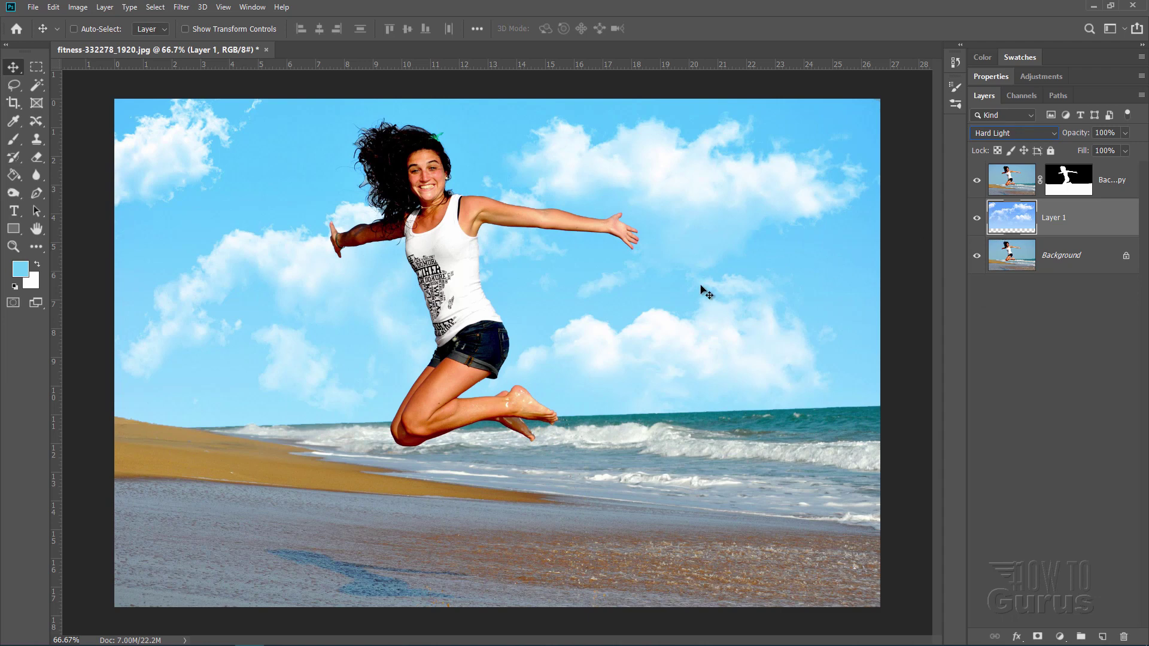
Step: Pull a horizontal guide down from the ruler onto the horizon line
{"action": "left_click_drag", "start_coordinate": [590, 68], "coordinate": [632, 415]}
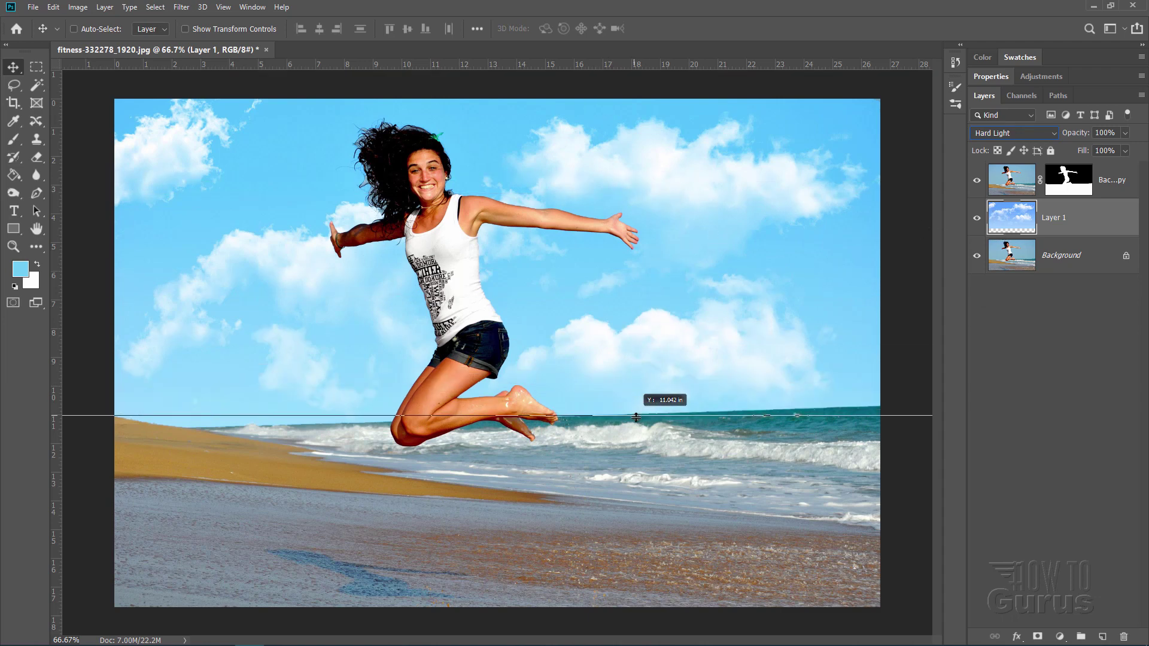
{"action": "left_click_drag", "start_coordinate": [633, 415], "coordinate": [645, 429]}
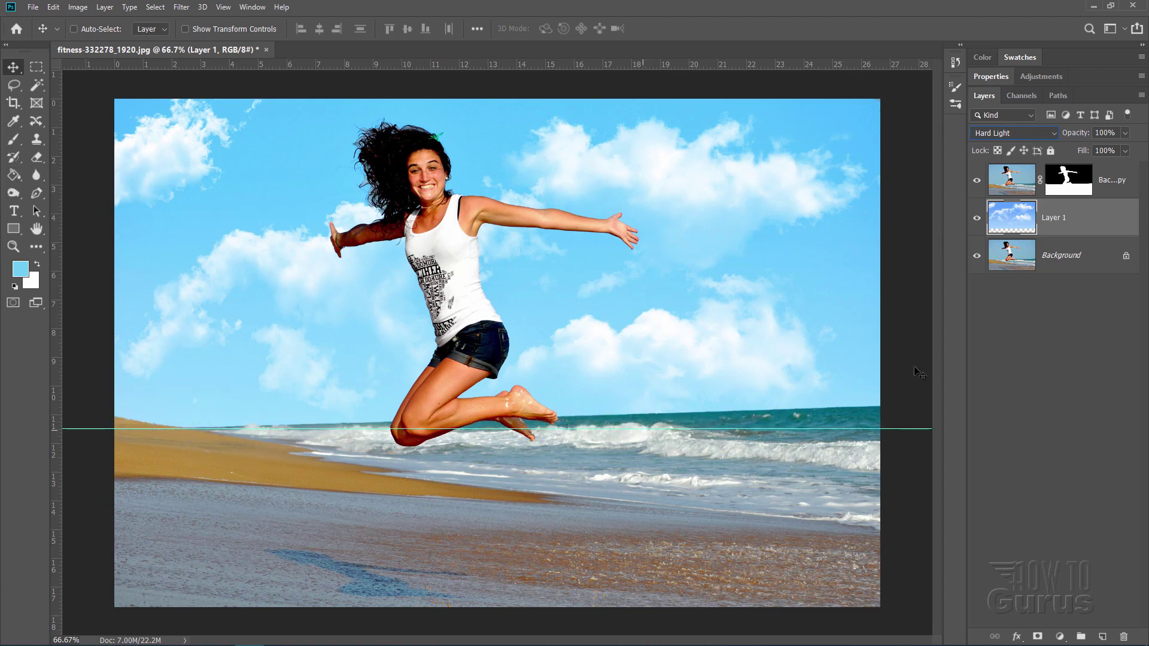
Step: Hide the masked beach copy and return the clouds layer to Normal blending
{"action": "left_click", "coordinate": [977, 183]}
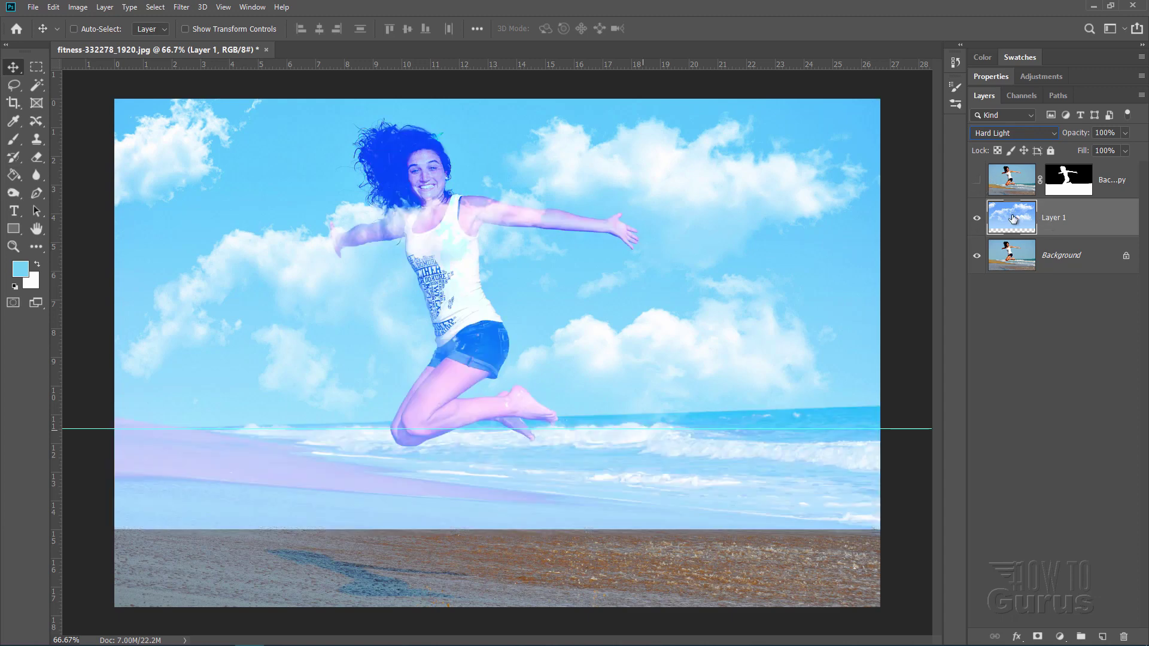
{"action": "left_click", "coordinate": [1006, 133]}
{"action": "left_click", "coordinate": [1000, 144]}
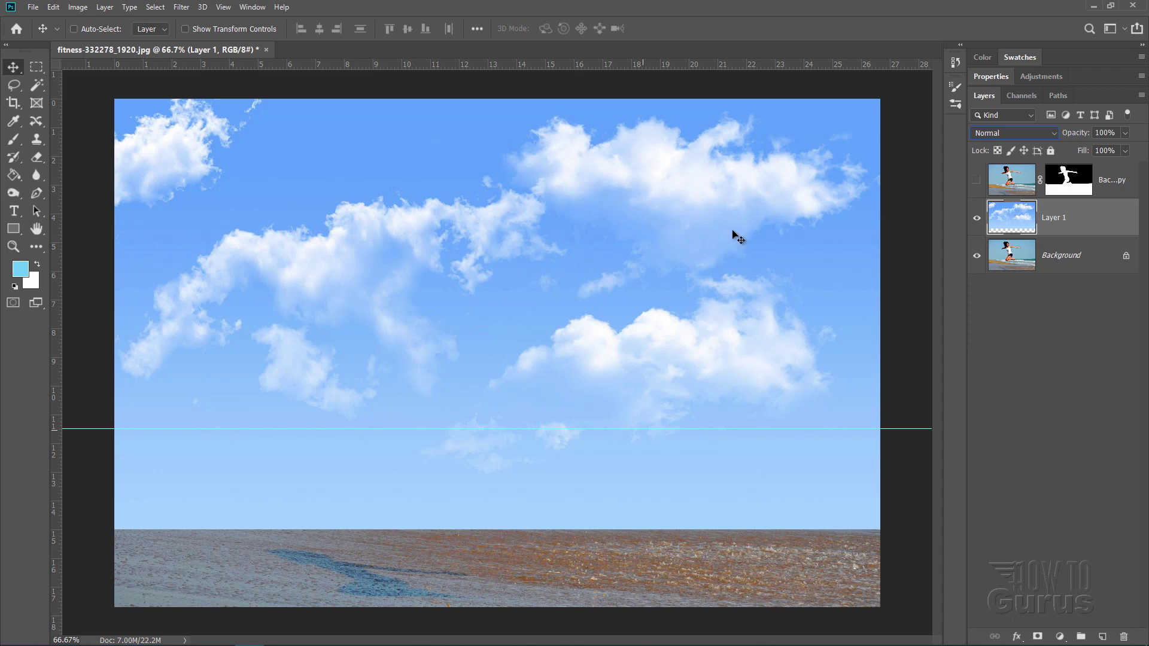
Step: Try shrinking the clouds layer up from its bottom edge with Free Transform, then cancel
{"action": "key", "text": "ctrl+t"}
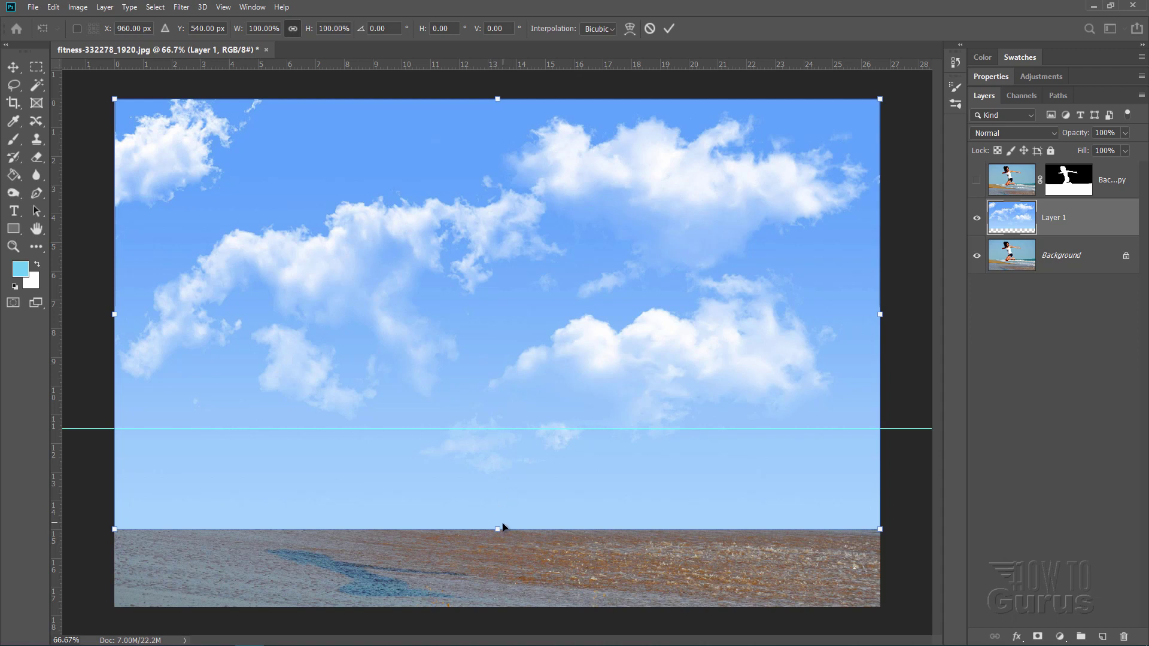
{"action": "left_click_drag", "start_coordinate": [497, 529], "coordinate": [478, 448]}
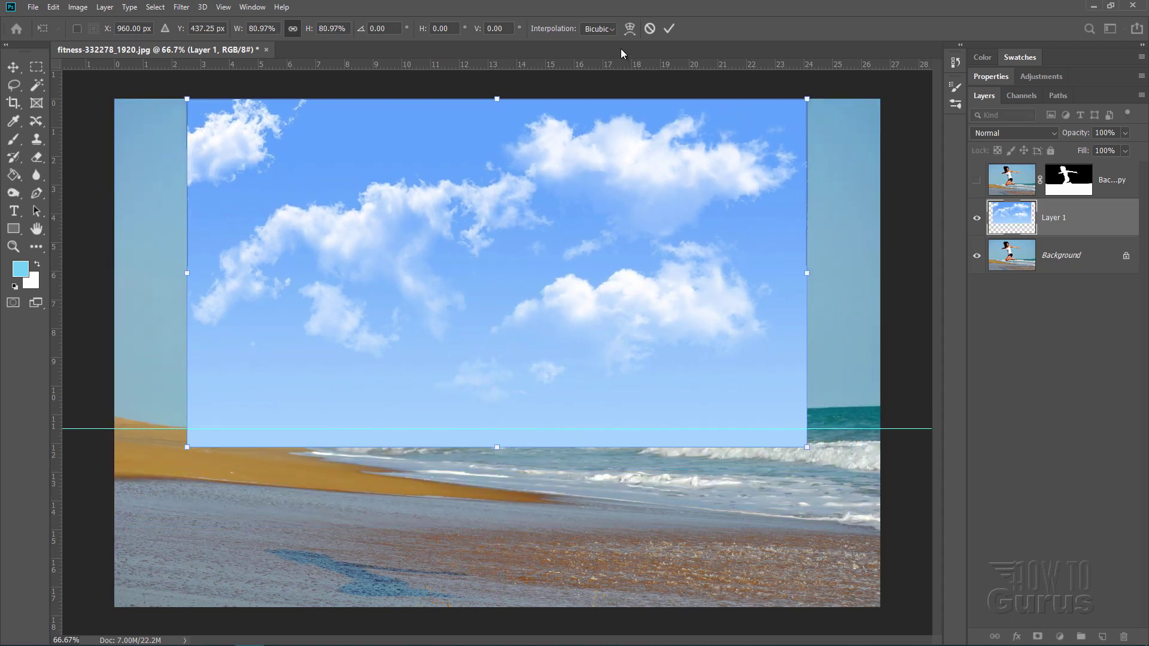
{"action": "left_click", "coordinate": [646, 32]}
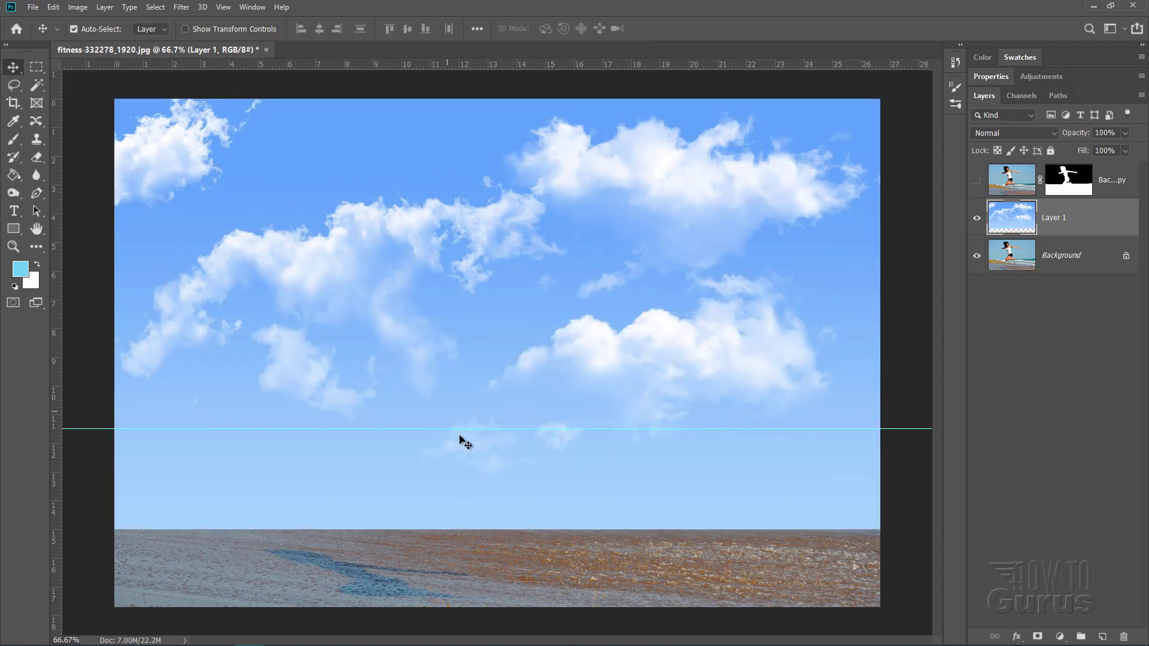
Step: Squash the clouds layer non-proportionally so its bottom edge meets the horizon guide and commit
{"action": "key", "text": "ctrl+t"}
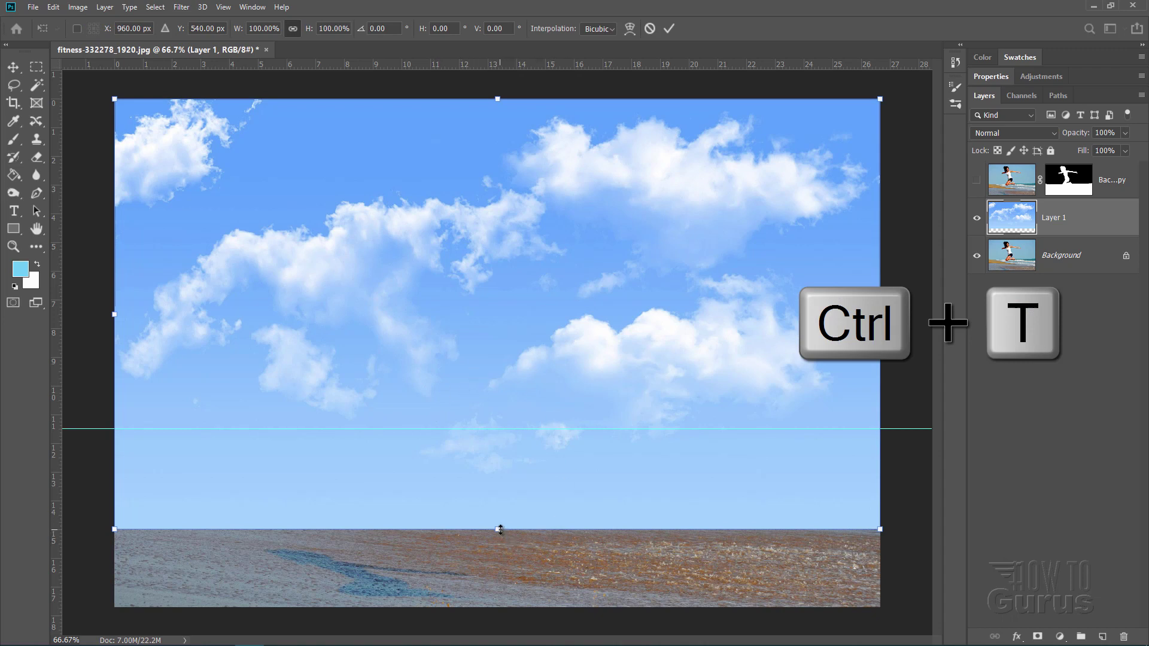
{"action": "key", "text": "shift"}
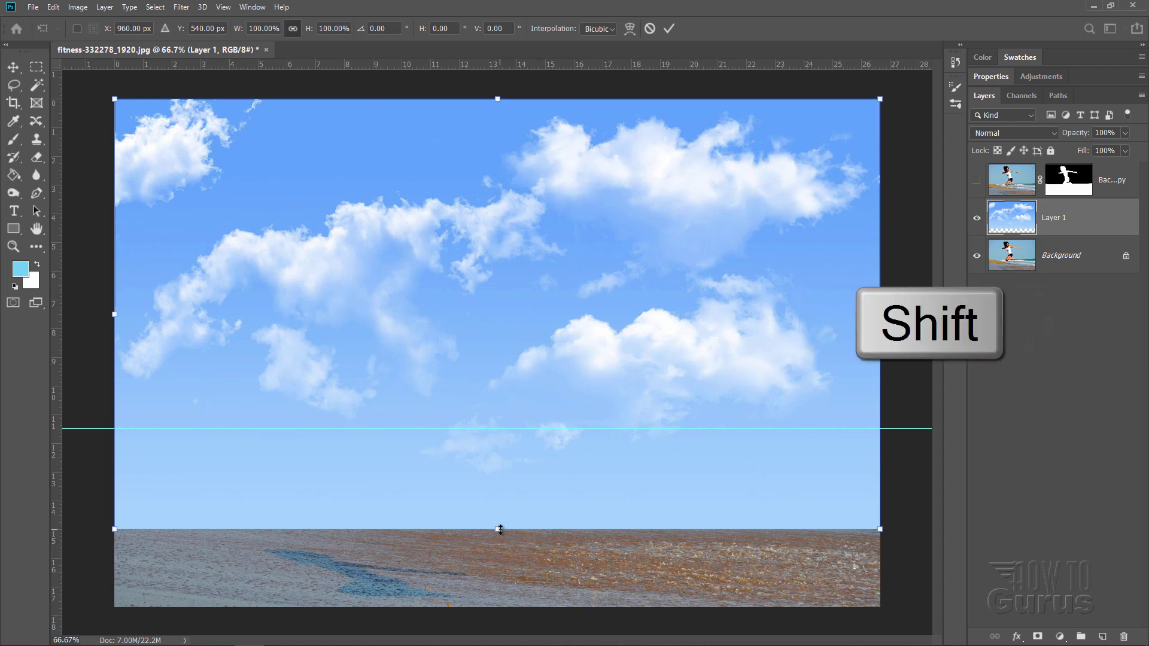
{"action": "left_click_drag", "start_coordinate": [499, 530], "coordinate": [498, 428]}
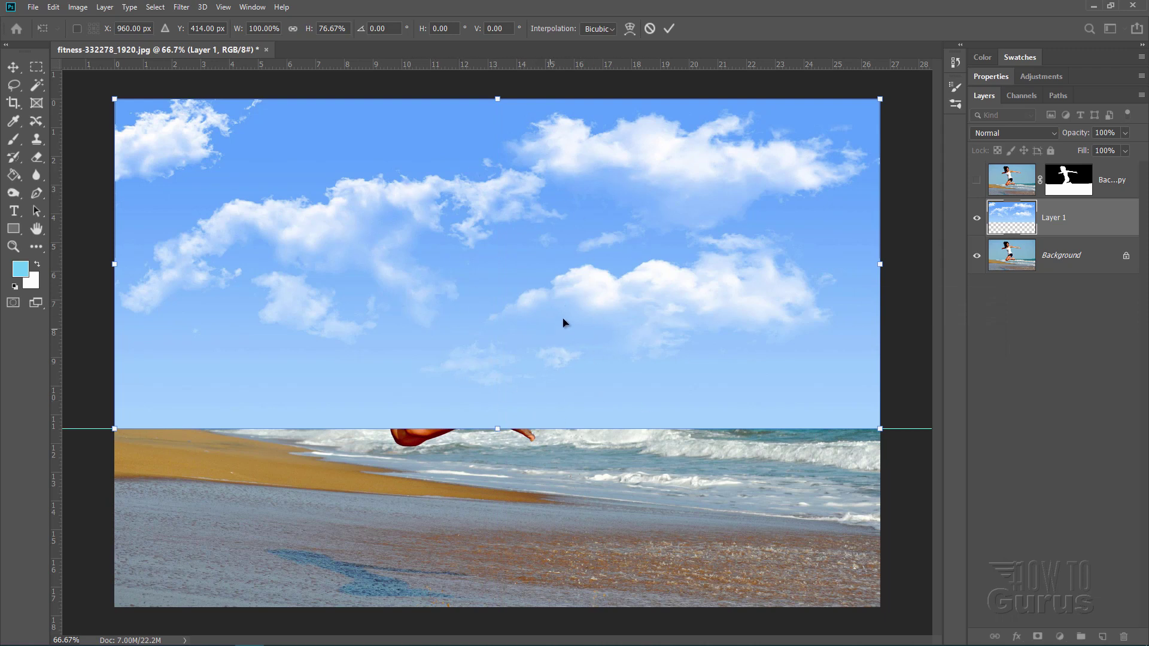
{"action": "left_click", "coordinate": [668, 28]}
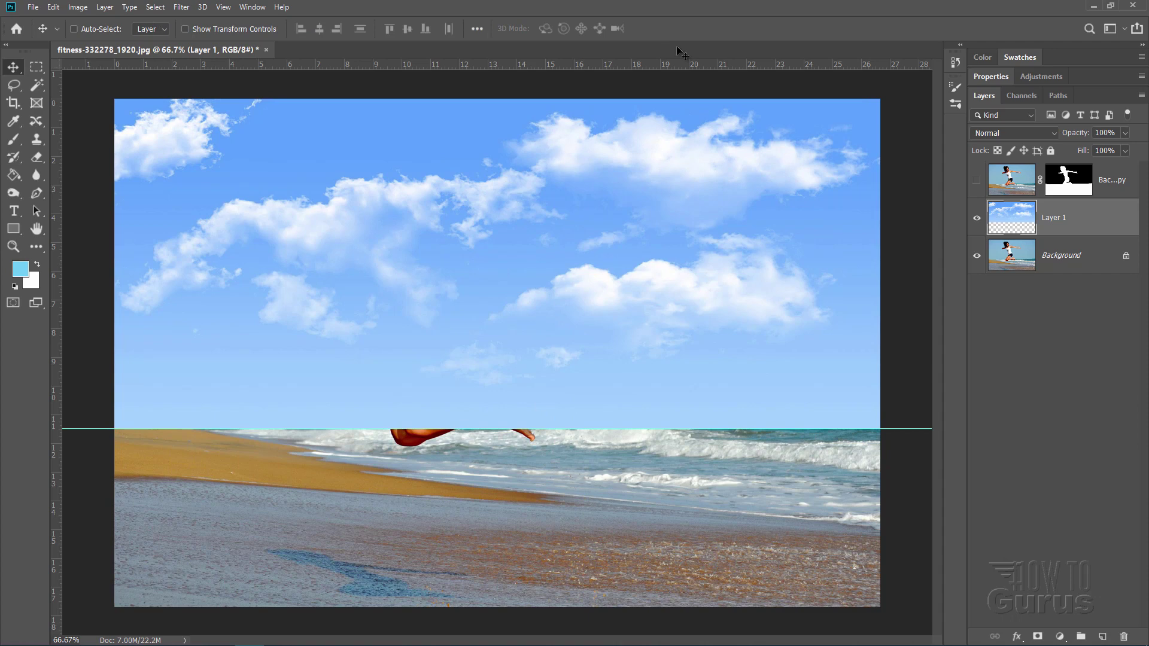
Step: Show Background copy again and set Layer 1 to Hard Light blending
{"action": "left_click", "coordinate": [976, 181]}
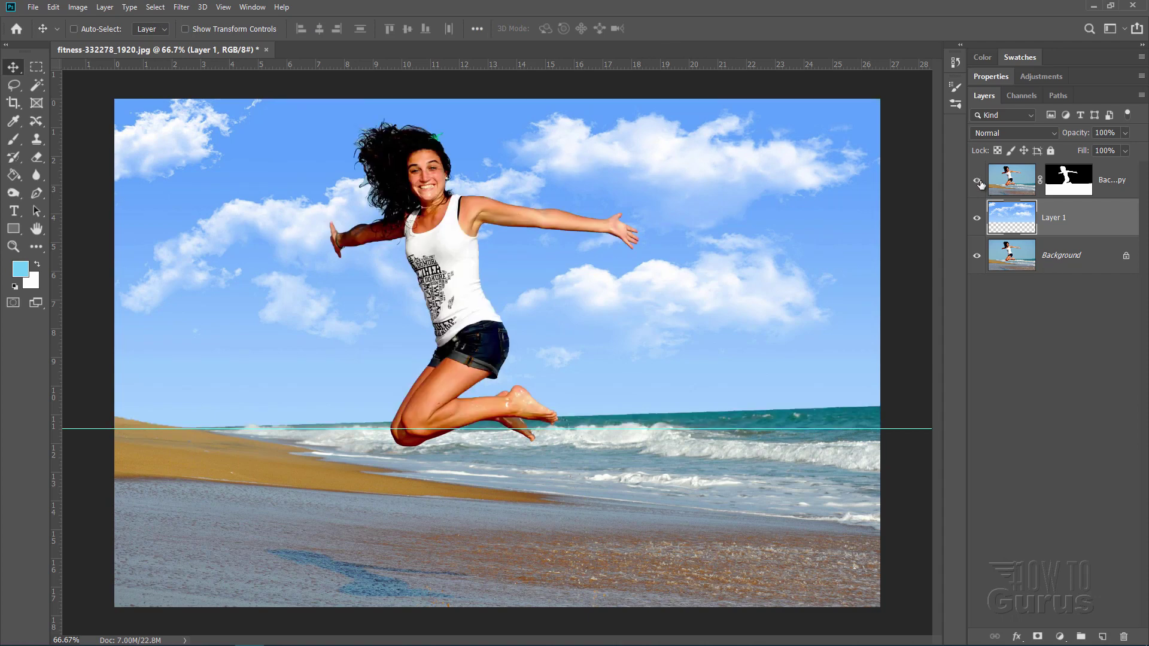
{"action": "left_click", "coordinate": [992, 133]}
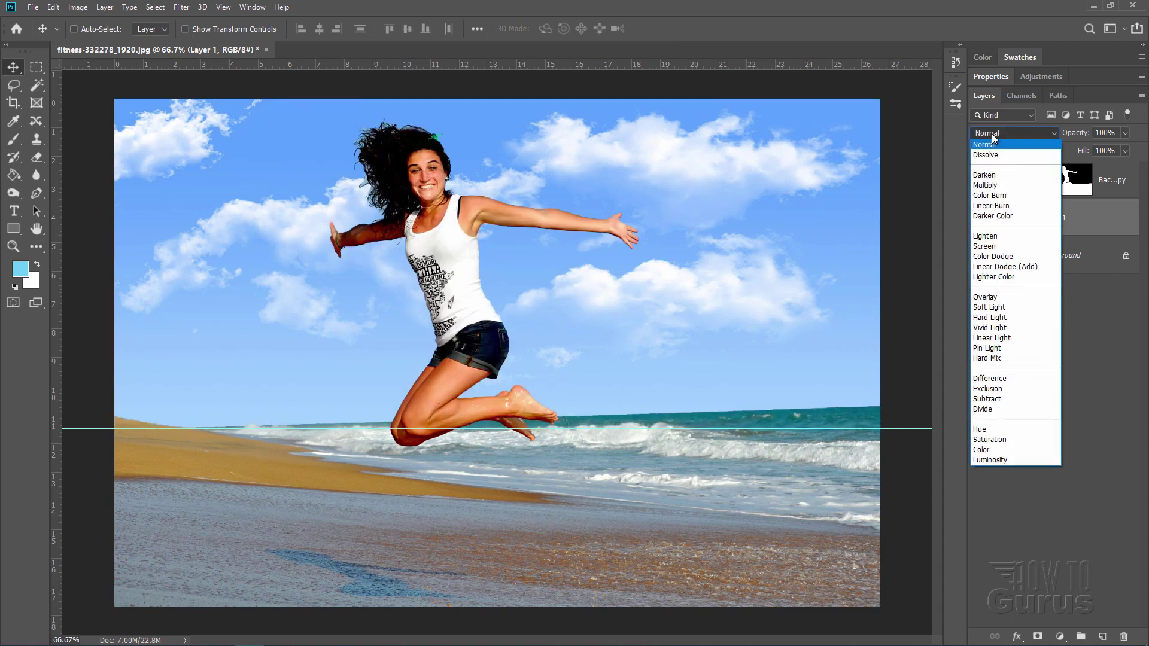
{"action": "left_click", "coordinate": [1006, 317]}
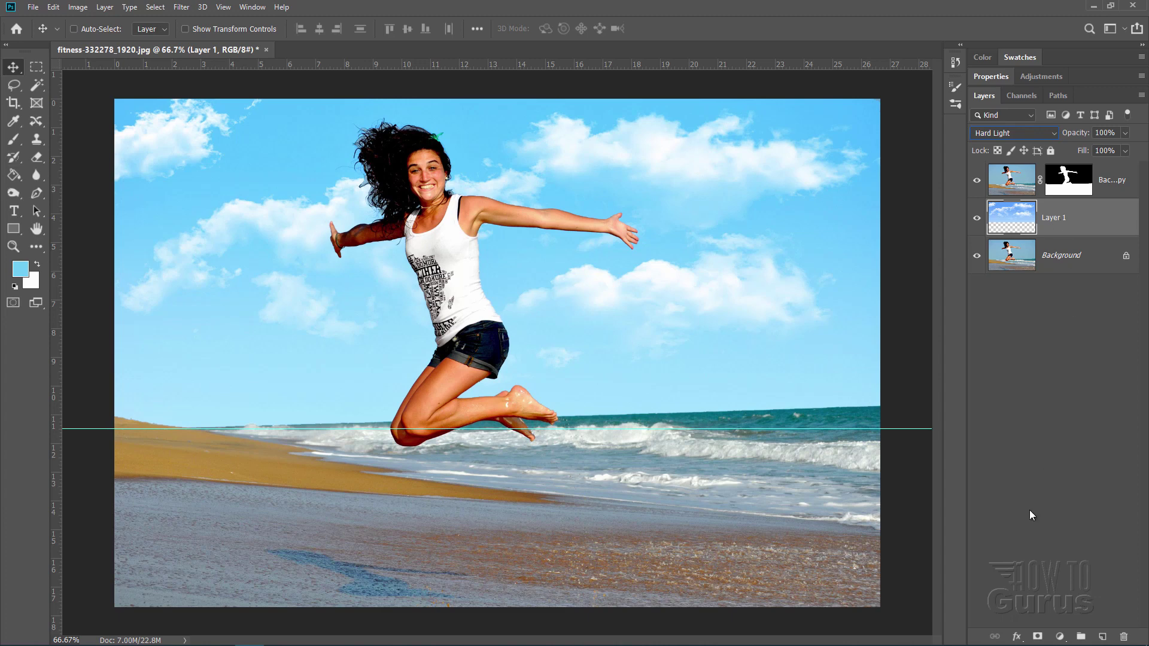
Step: Add a mask to the cloud layer, make black the foreground colour and choose the Gradient Tool
{"action": "left_click", "coordinate": [1038, 636]}
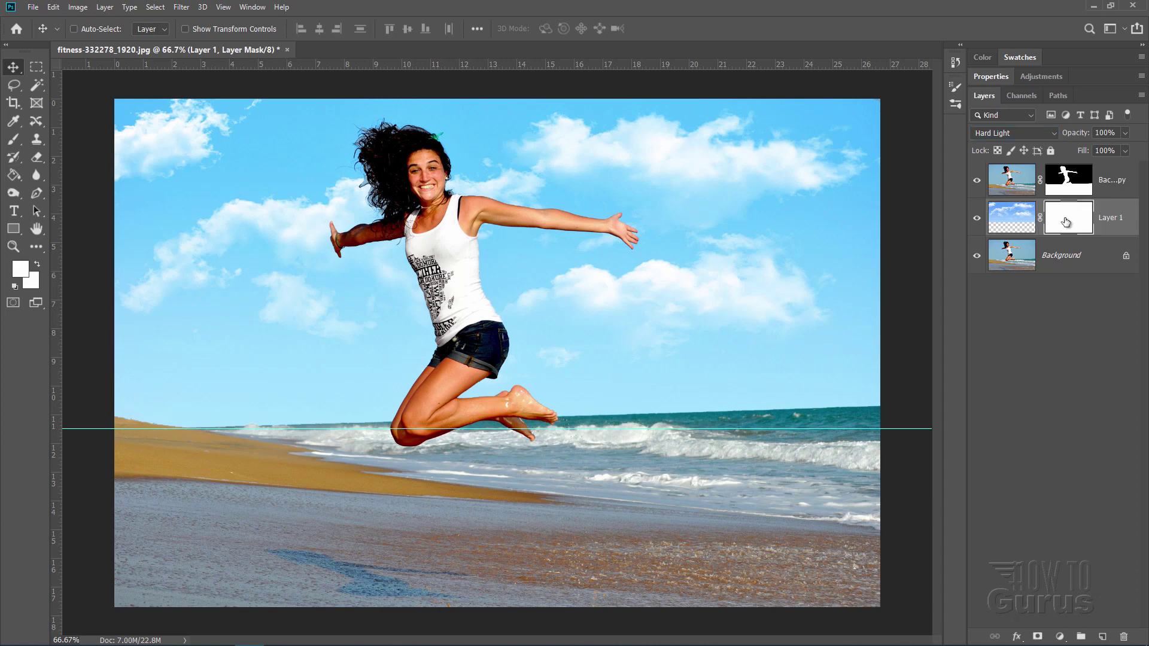
{"action": "left_click", "coordinate": [16, 285]}
{"action": "left_click", "coordinate": [39, 267]}
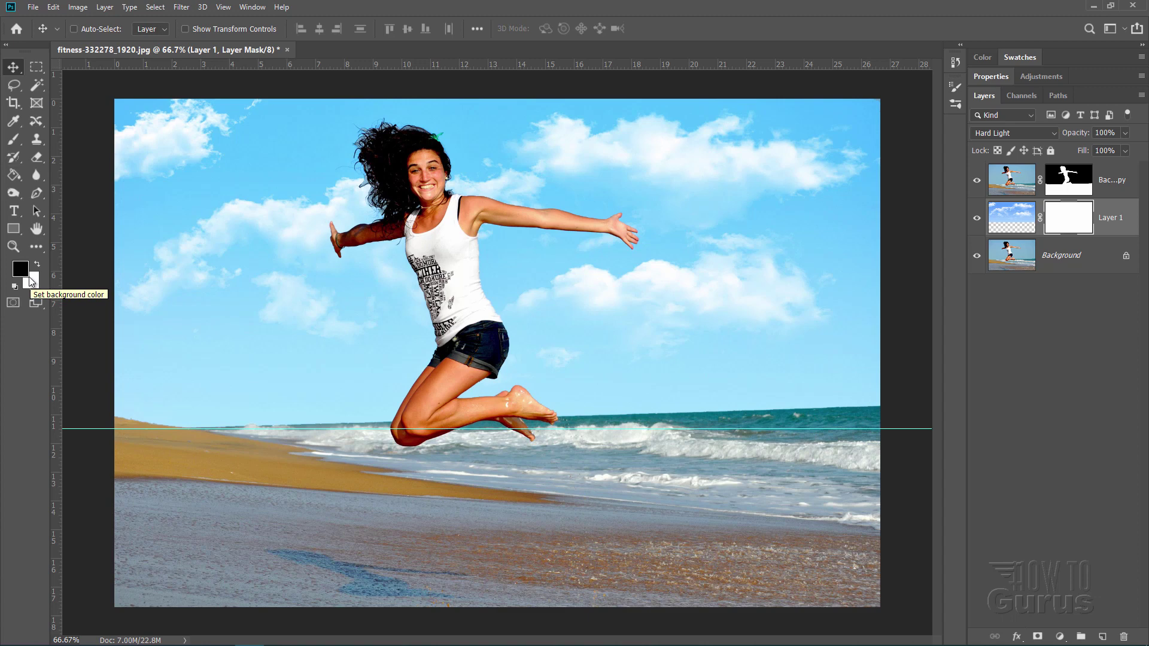
{"action": "left_click", "coordinate": [14, 174]}
{"action": "right_click", "coordinate": [13, 175]}
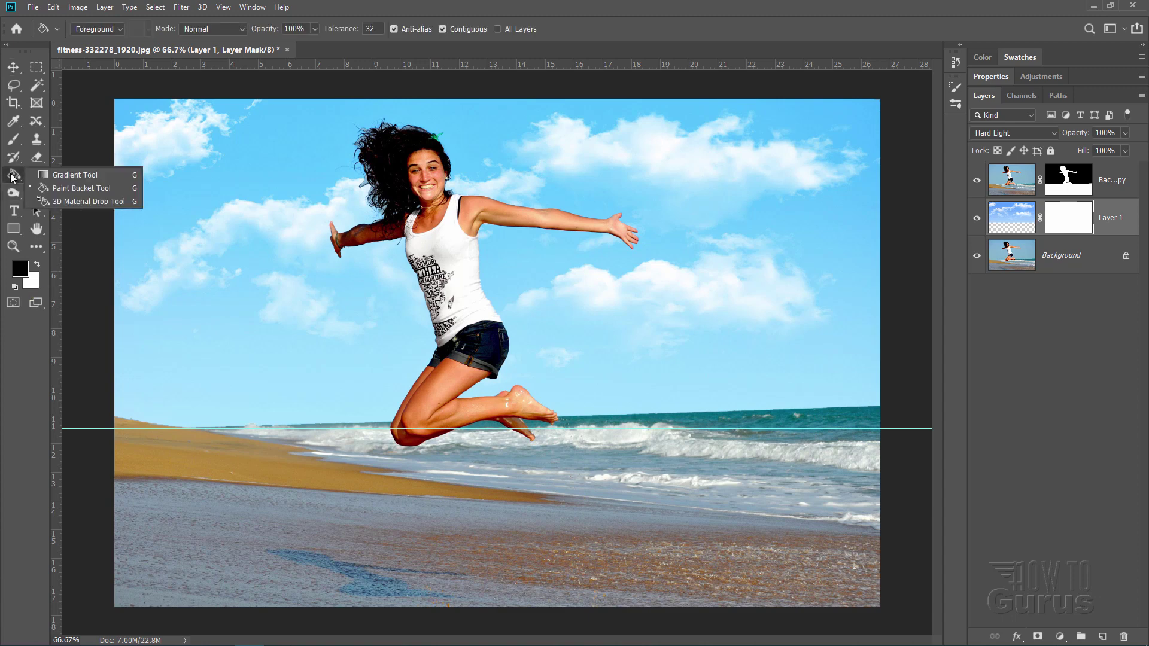
{"action": "left_click", "coordinate": [68, 177]}
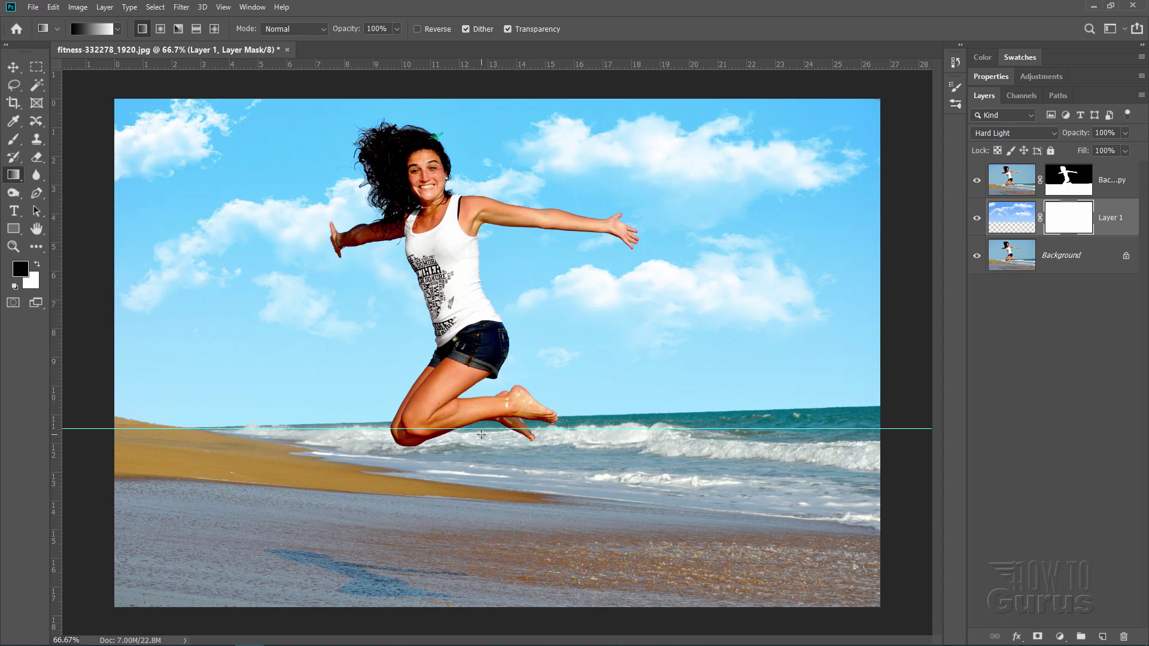
Step: Draw a straight vertical black-to-white gradient on the mask from the horizon upward
{"action": "key", "text": "shift"}
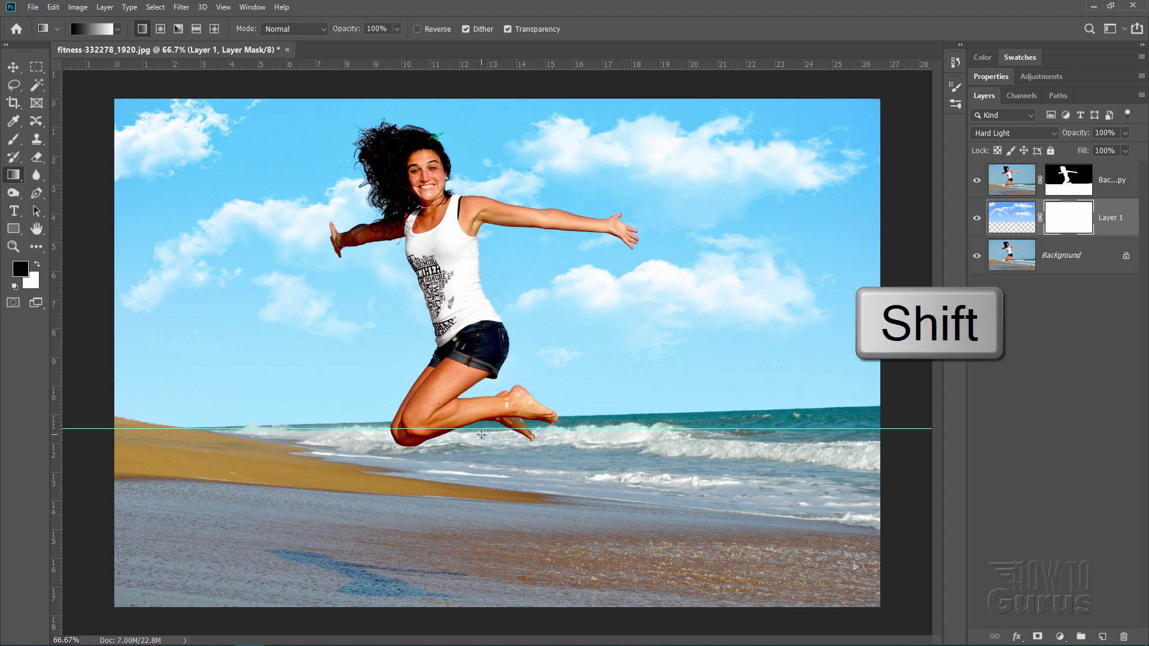
{"action": "left_click_drag", "start_coordinate": [481, 434], "coordinate": [481, 286]}
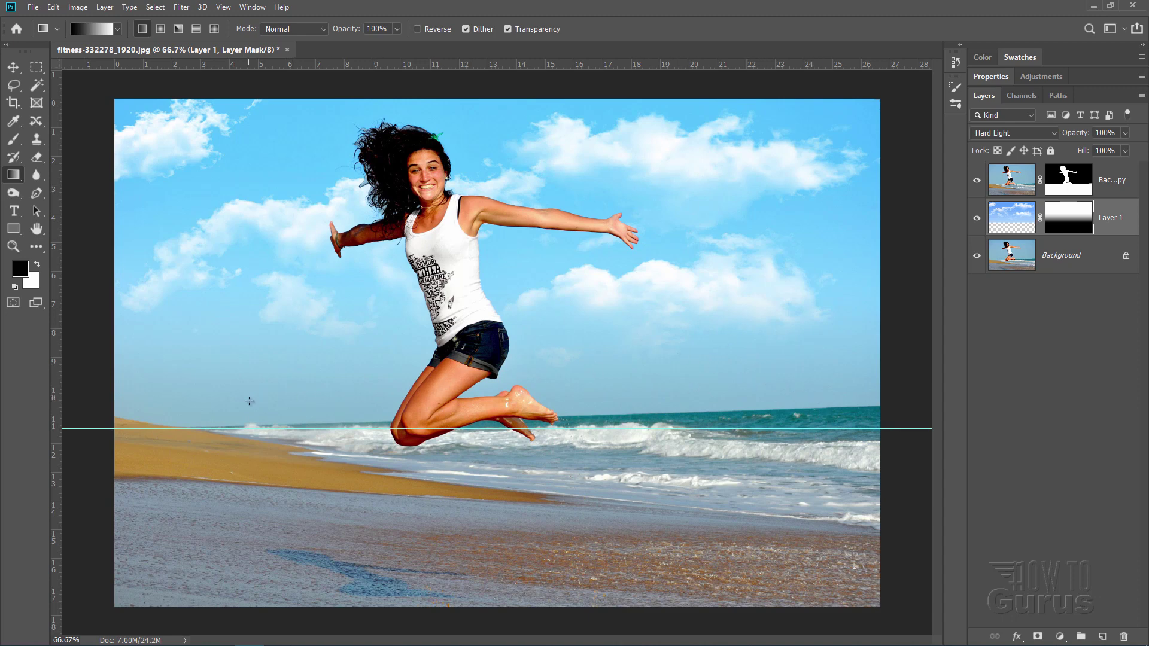
Step: Select the cloud layer's image thumbnail and reduce its opacity to 73%
{"action": "left_click", "coordinate": [1011, 217]}
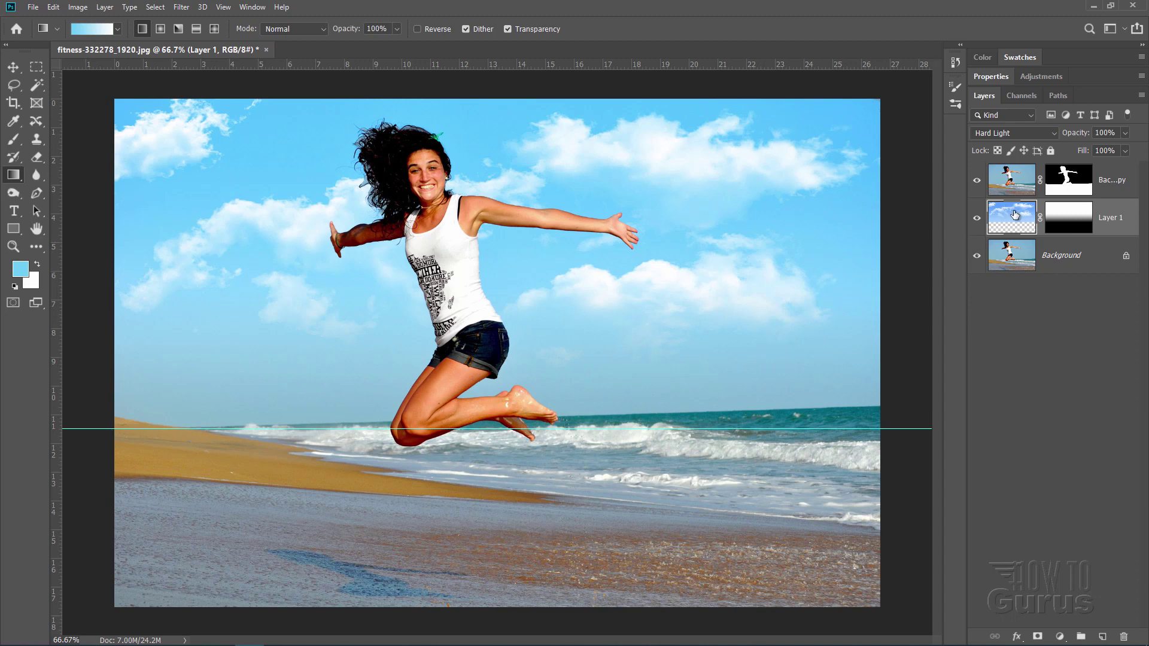
{"action": "left_click", "coordinate": [1124, 133]}
{"action": "left_click_drag", "start_coordinate": [1124, 148], "coordinate": [1108, 149]}
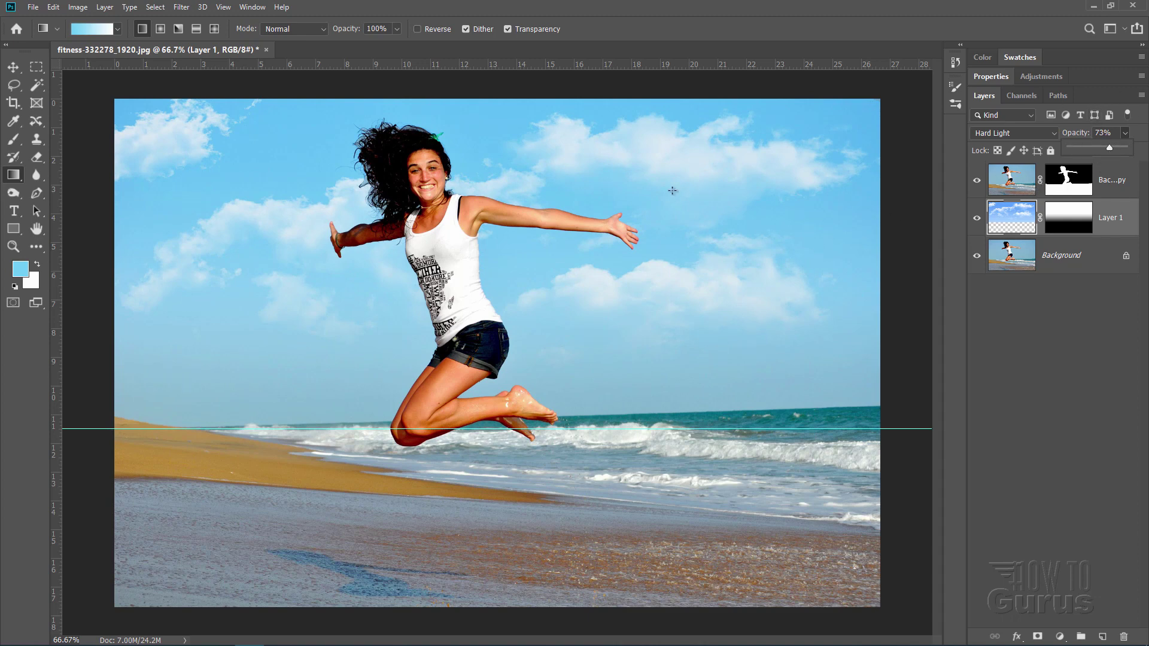
{"action": "left_click", "coordinate": [13, 68]}
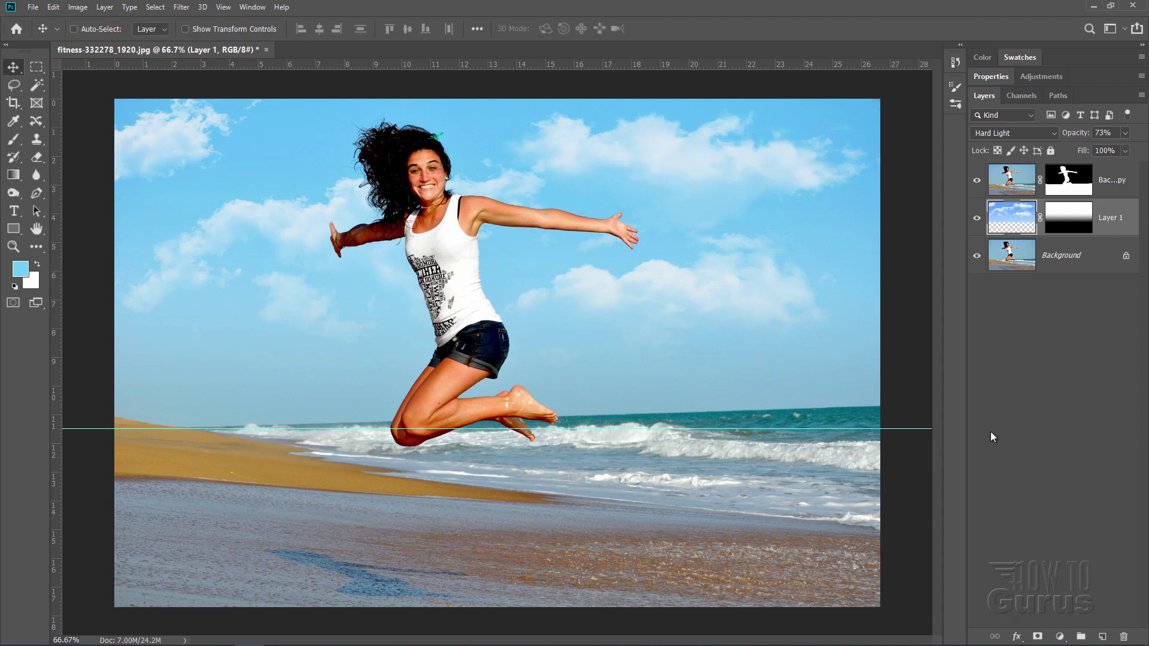
Step: Drag the horizon guide off the canvas into the top ruler to delete it
{"action": "left_click_drag", "start_coordinate": [915, 431], "coordinate": [886, 78]}
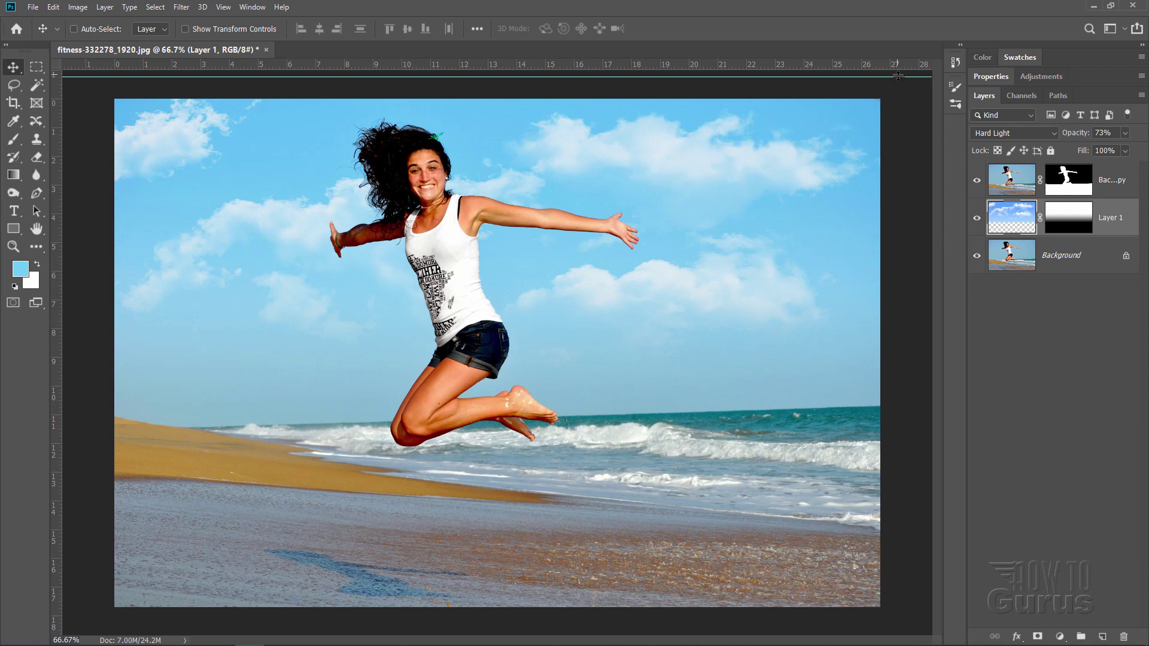
{"action": "left_click_drag", "start_coordinate": [895, 77], "coordinate": [895, 64]}
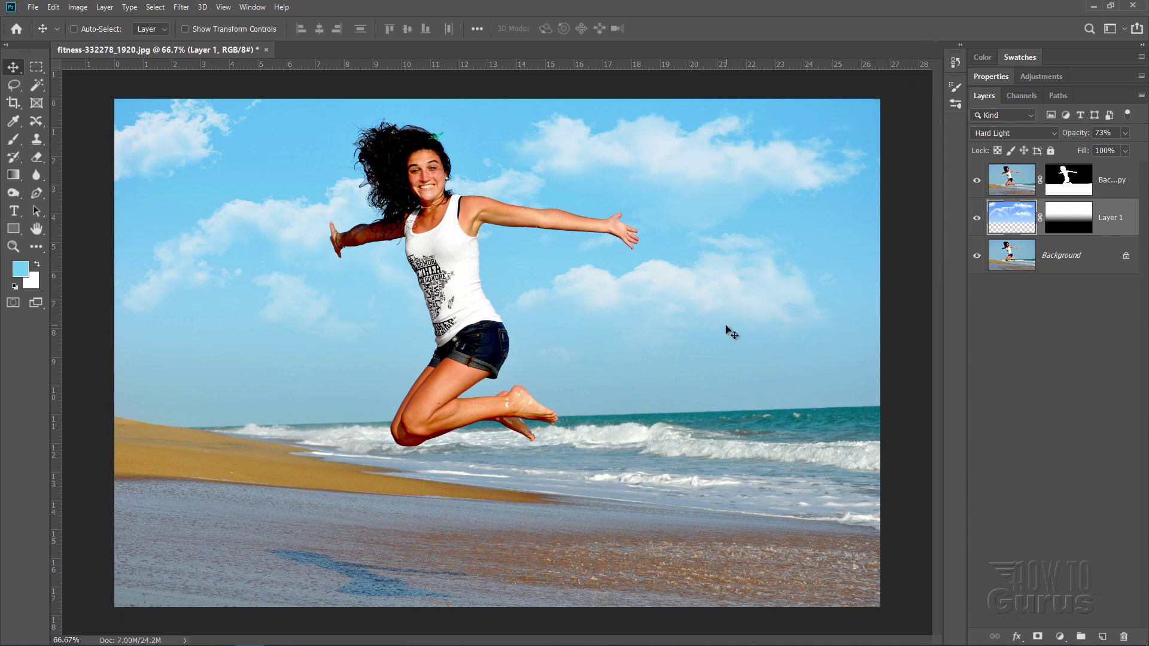
Step: Disable the Background copy layer's mask to compare, then re-enable it
{"action": "right_click", "coordinate": [1073, 181]}
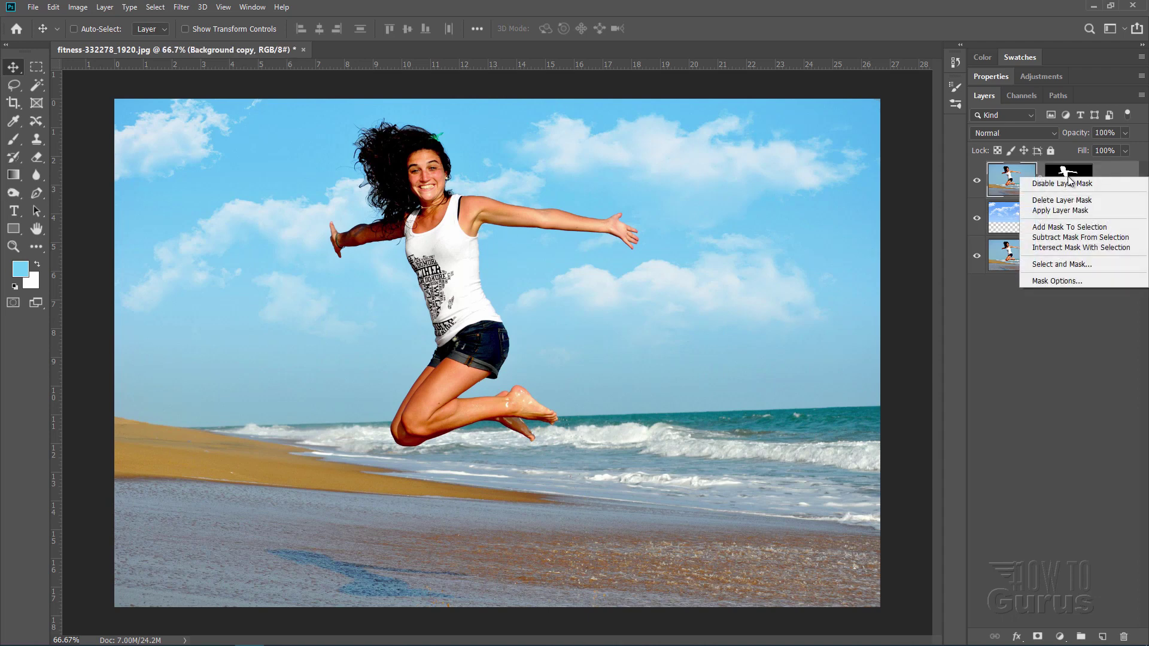
{"action": "left_click", "coordinate": [1064, 183]}
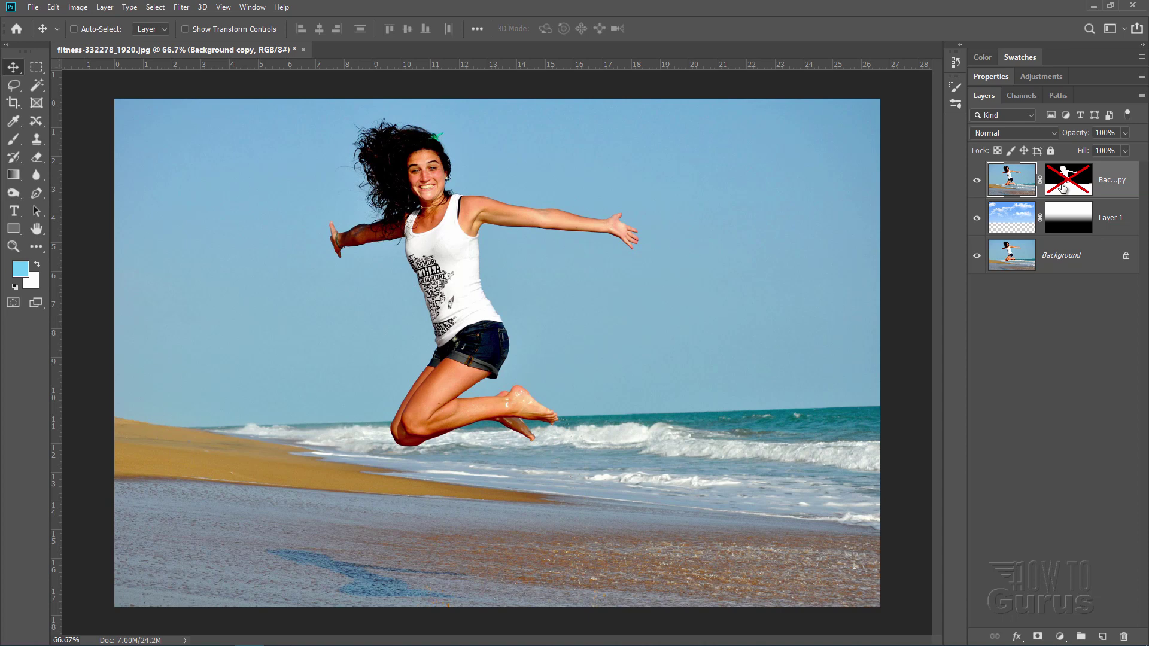
{"action": "right_click", "coordinate": [1062, 185]}
{"action": "left_click", "coordinate": [1064, 189]}
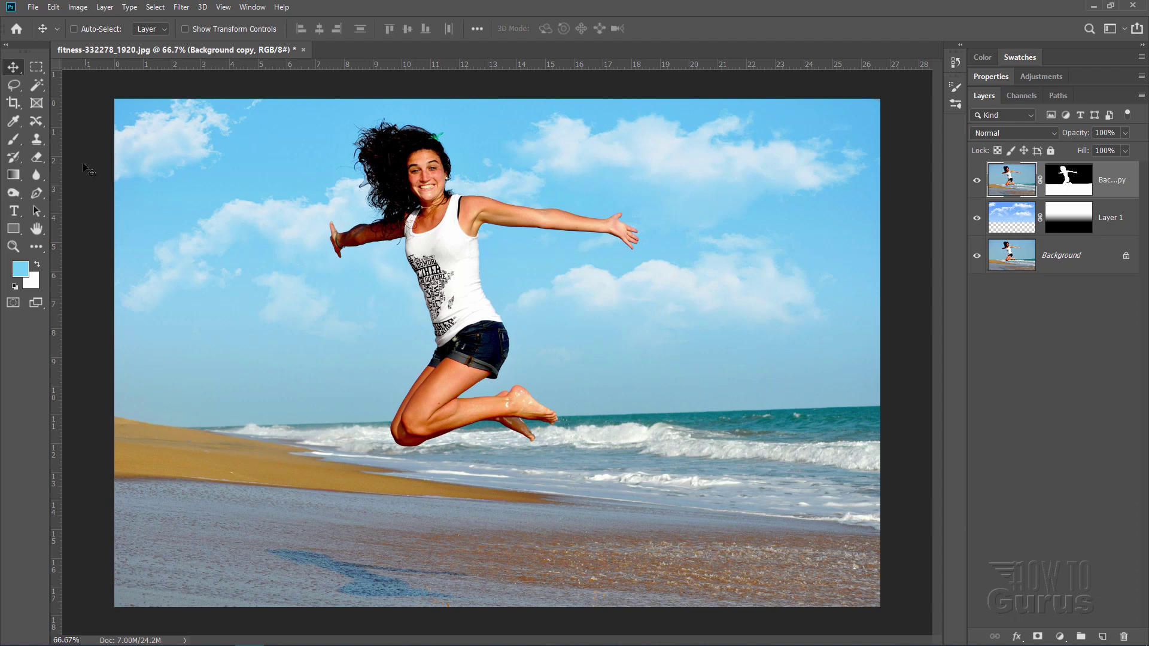
{"action": "left_click", "coordinate": [37, 84]}
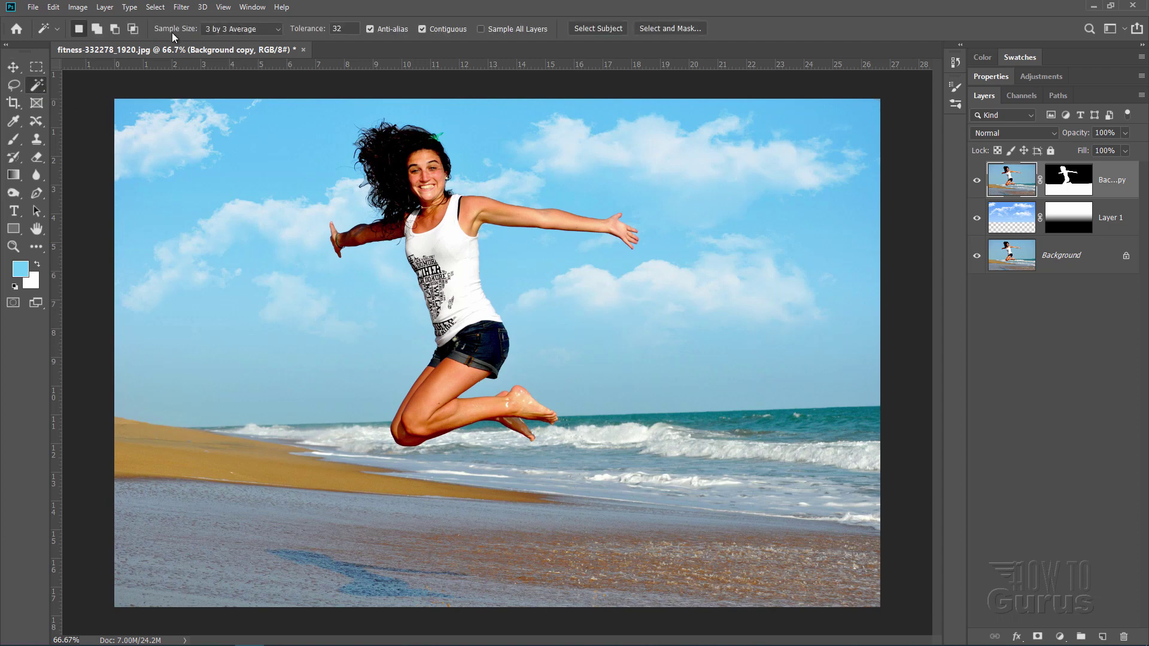
{"action": "left_click", "coordinate": [279, 29]}
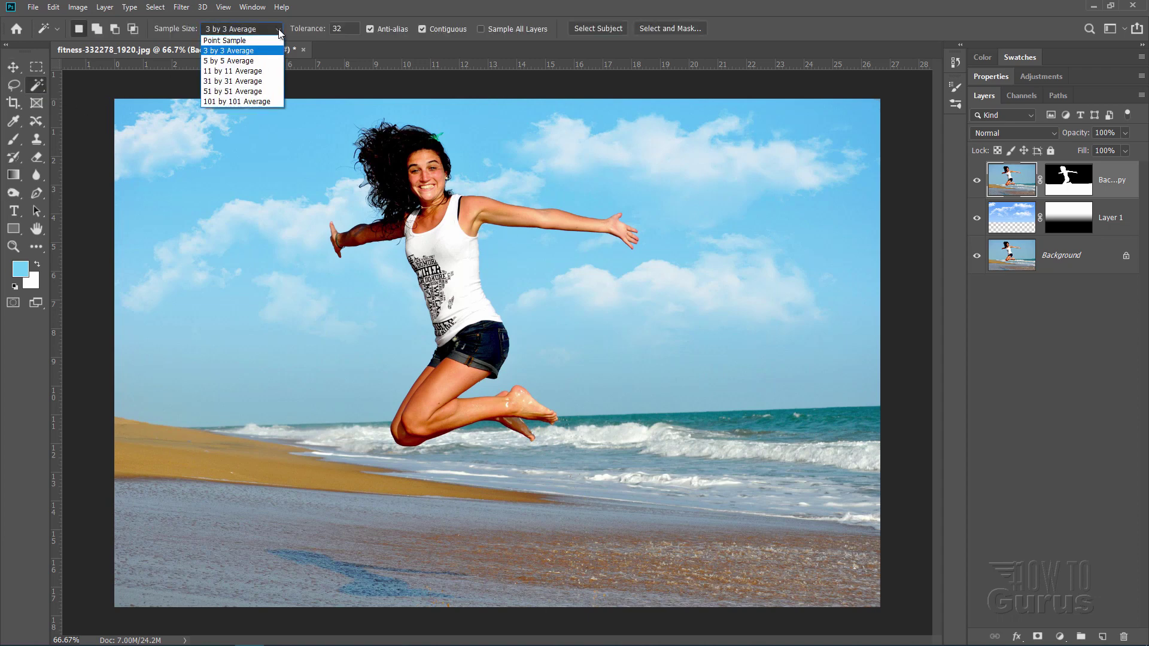
{"action": "left_click", "coordinate": [241, 51]}
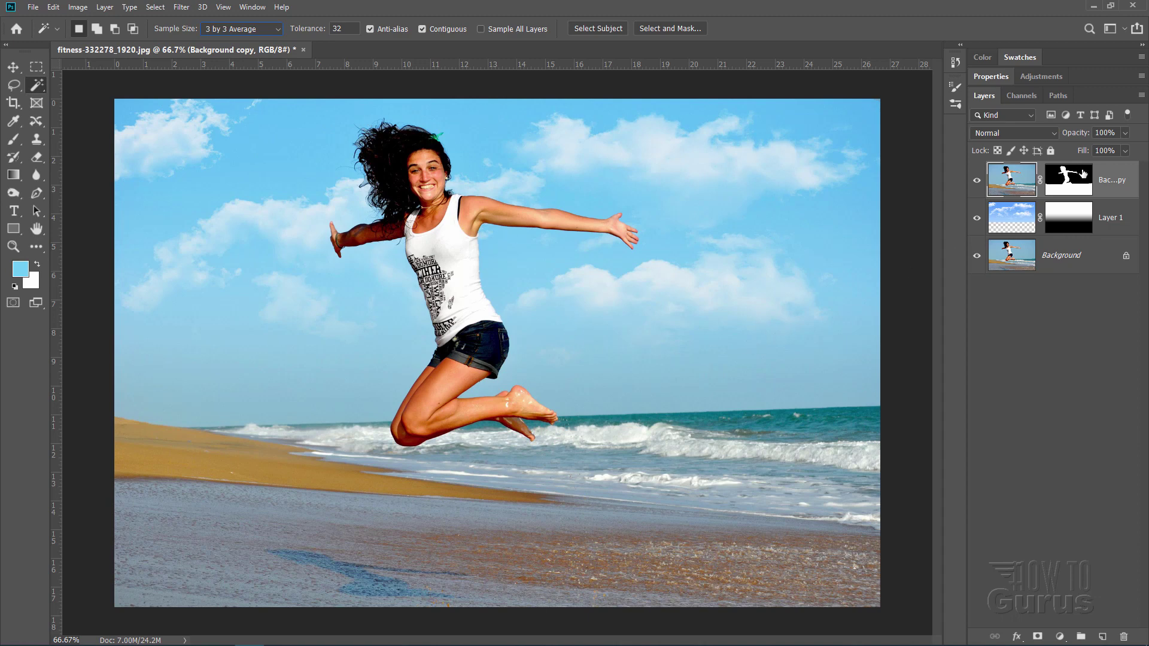
{"action": "right_click", "coordinate": [1068, 179]}
{"action": "left_click", "coordinate": [1063, 185]}
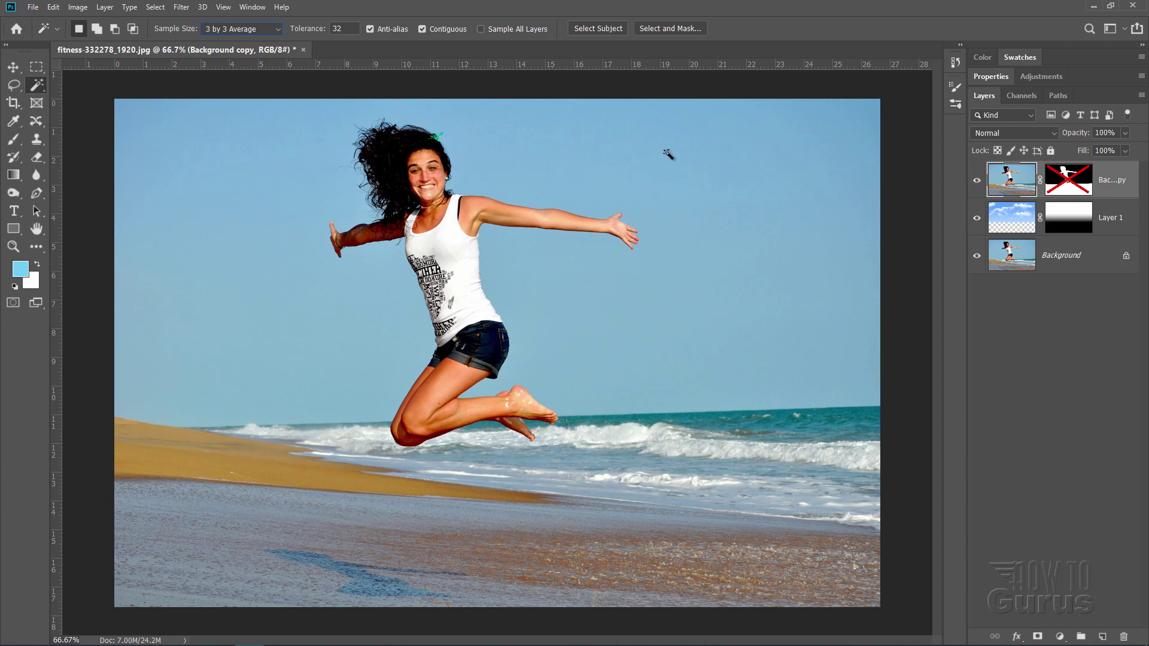
{"action": "right_click", "coordinate": [1078, 185]}
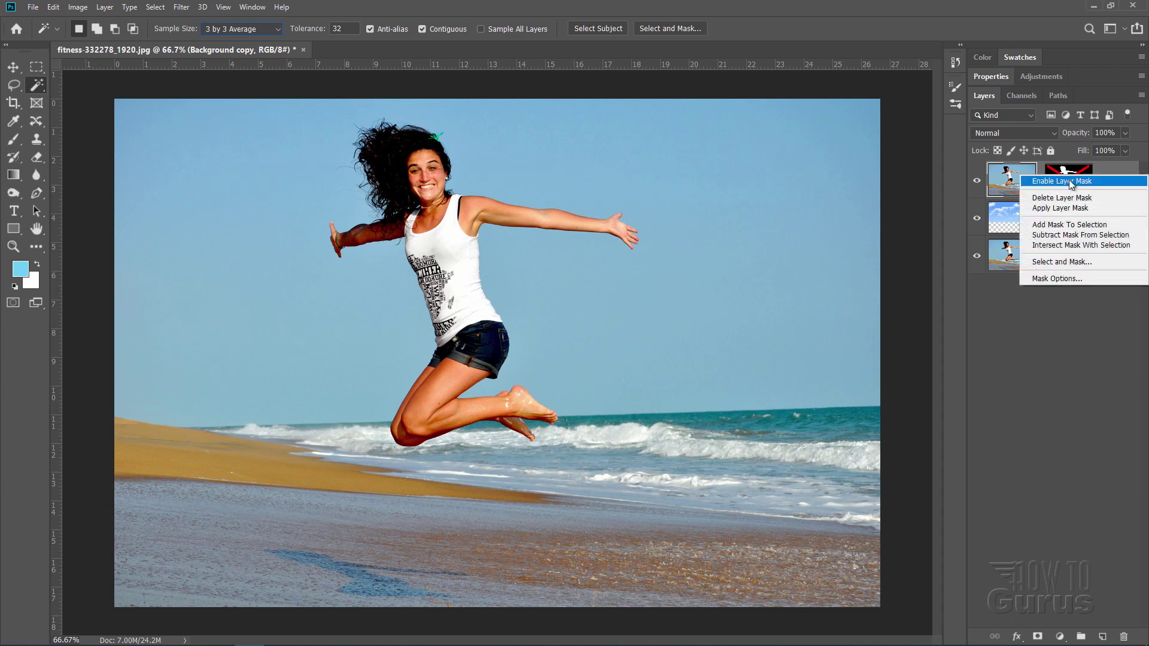
{"action": "left_click", "coordinate": [1073, 183]}
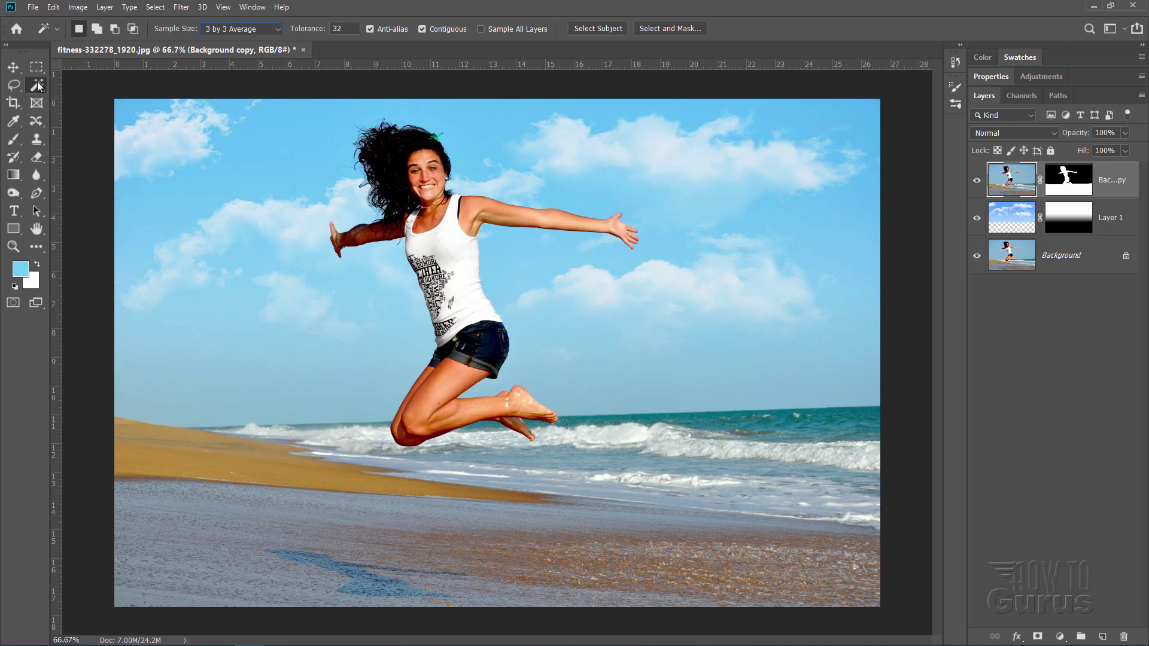
{"action": "key", "text": "v"}
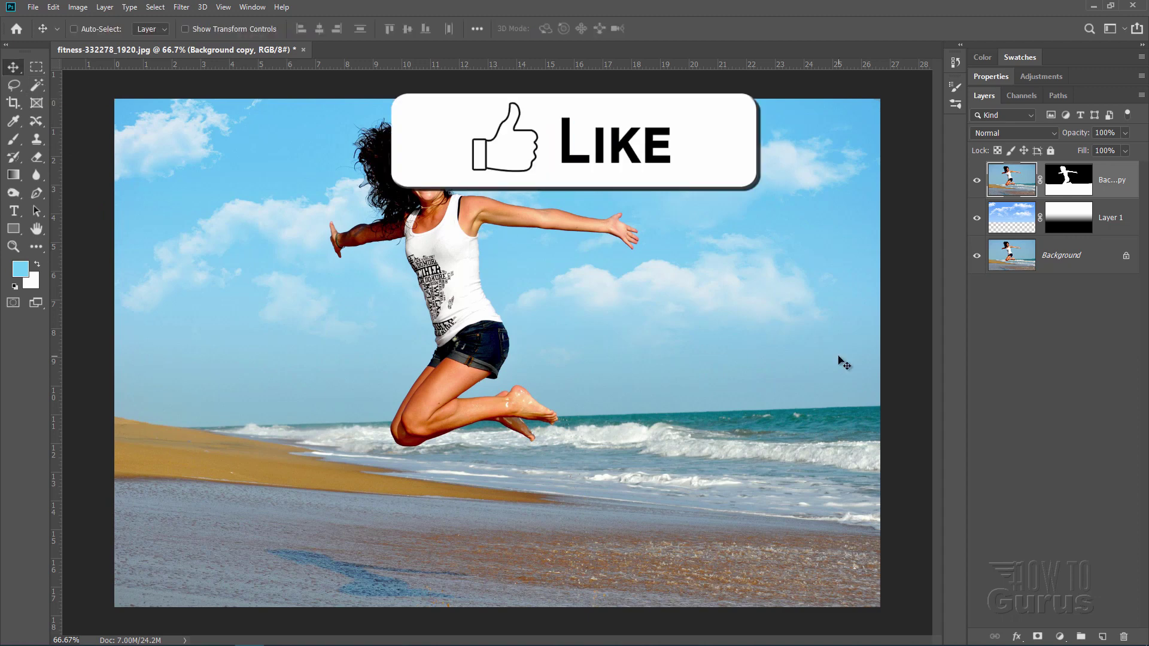